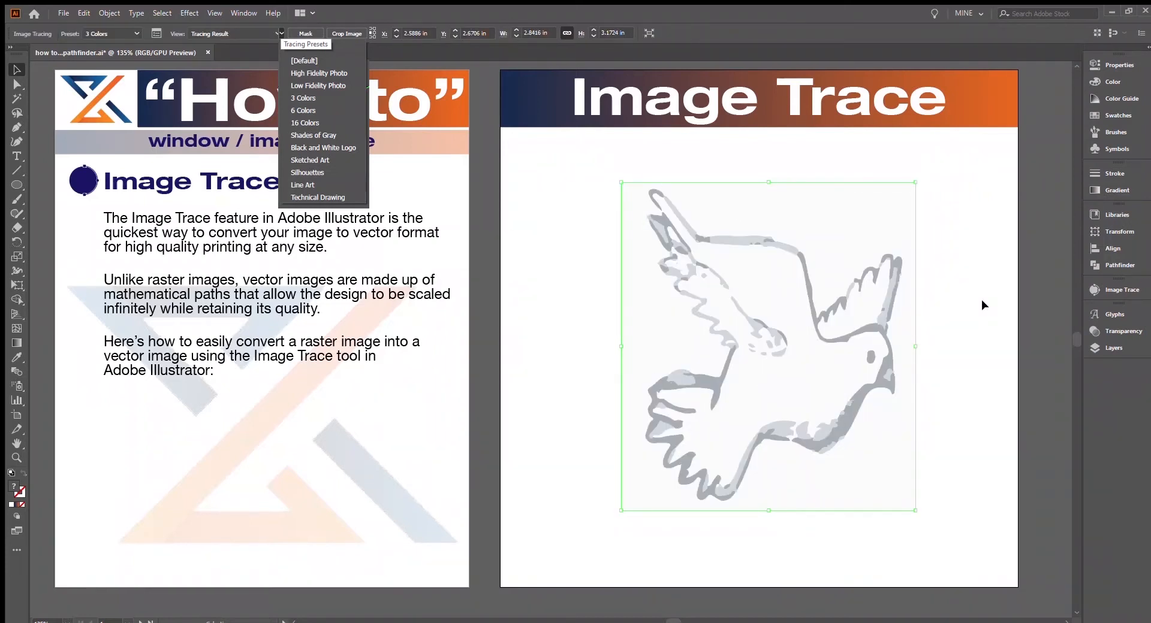
Undo the 3 Colors trace, then try the Silhouettes and Sketched Art tracing presets on the dove, undoing each one.
key("ctrl+z")
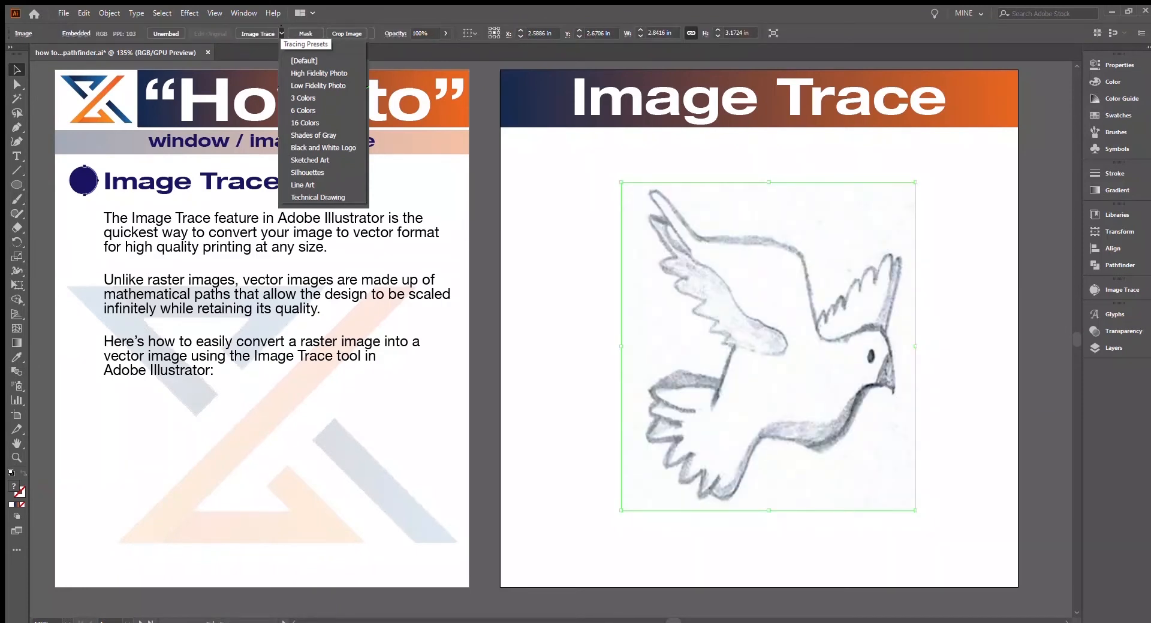
left_click(308, 172)
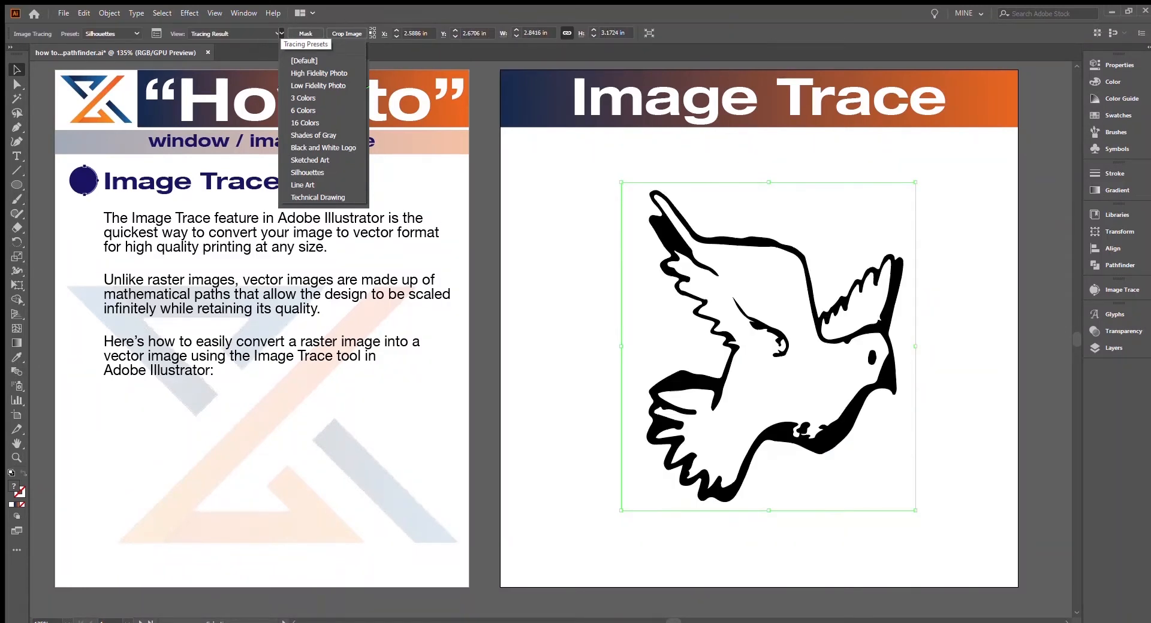
key("ctrl+z")
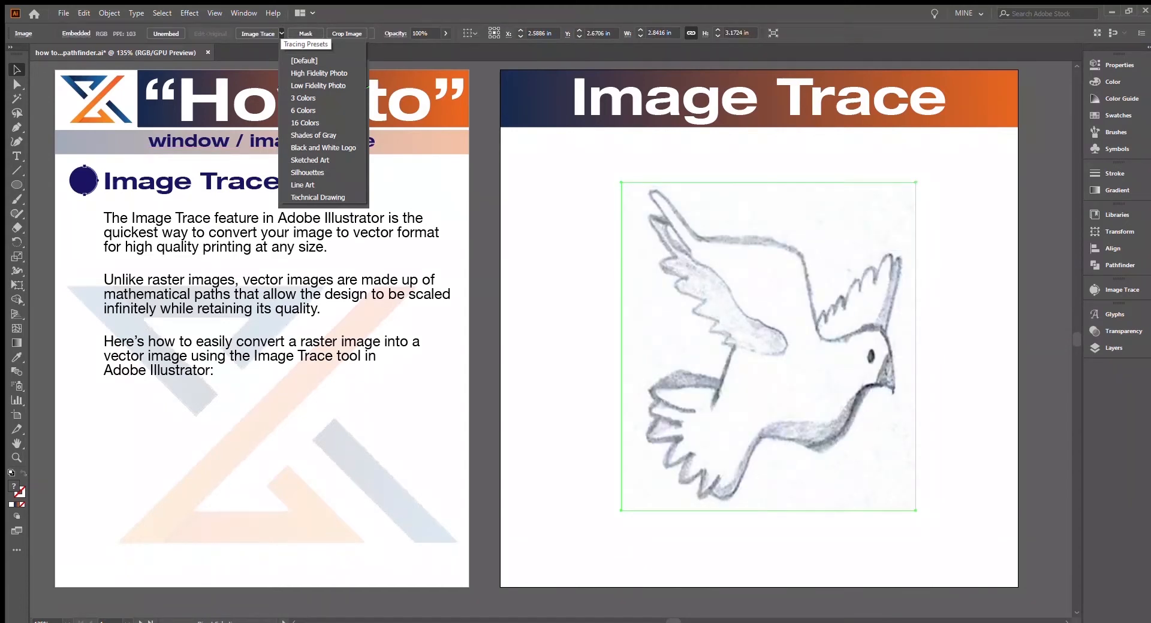
left_click(310, 160)
key("ctrl+z")
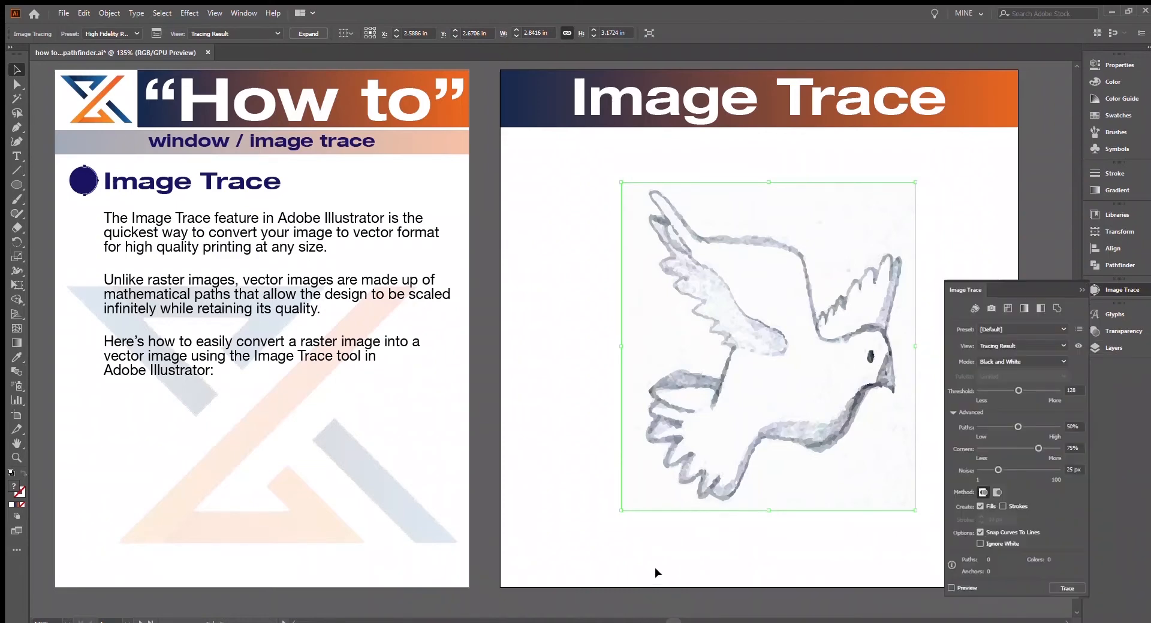
Undo the last two custom trace setting changes on the dove image.
left_click_drag(693, 592, 525, 591)
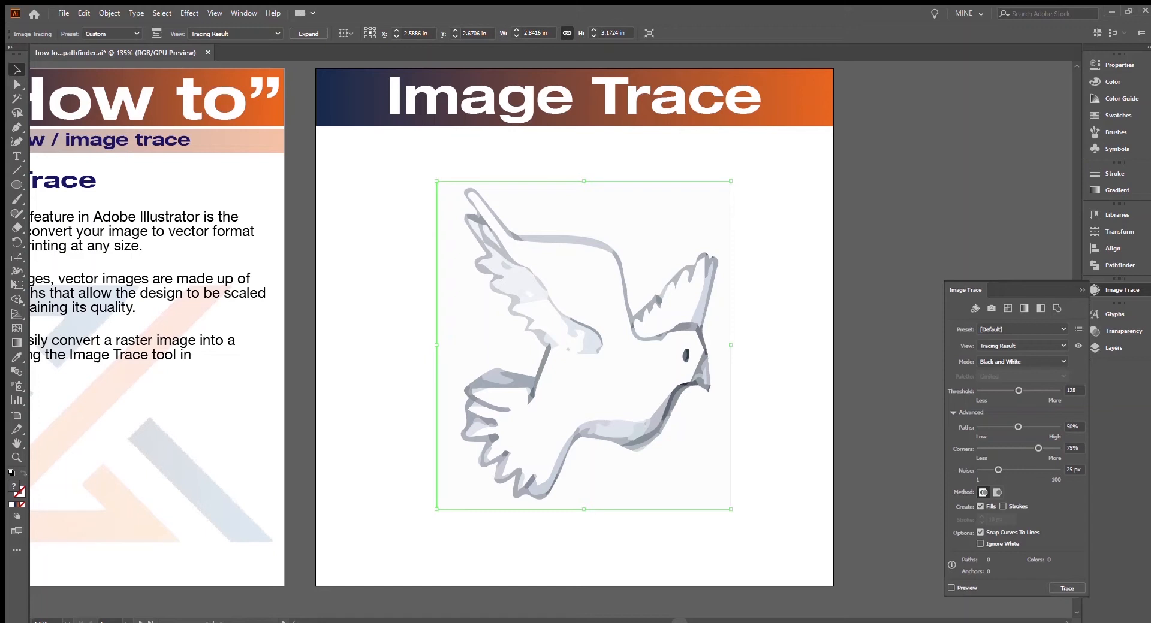
key("ctrl+z")
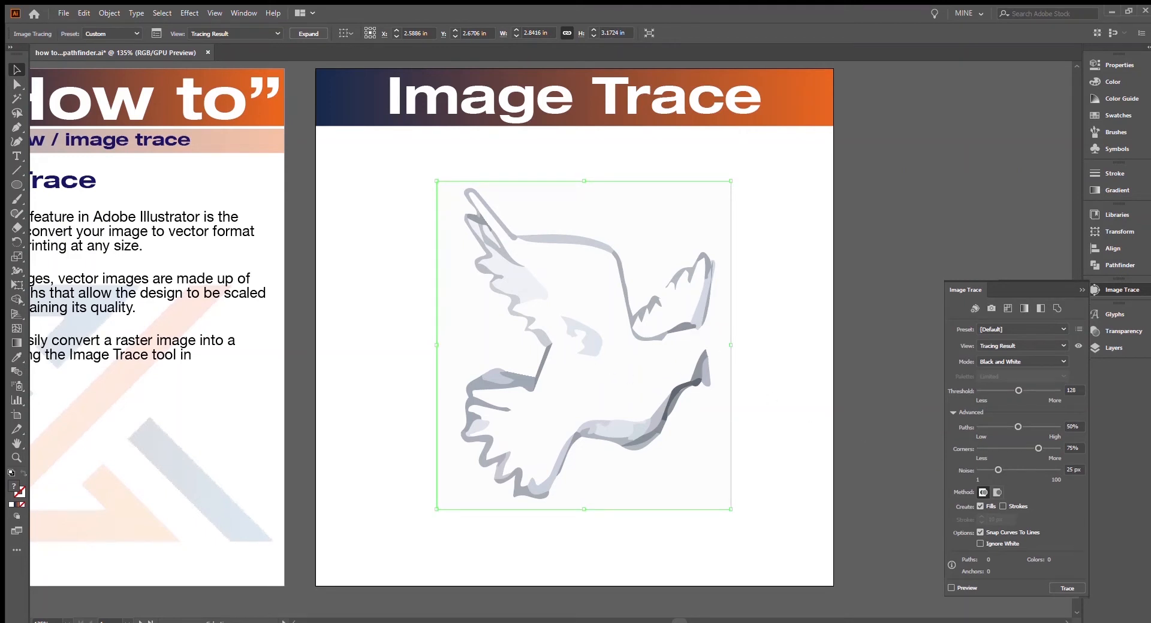
key("ctrl+z")
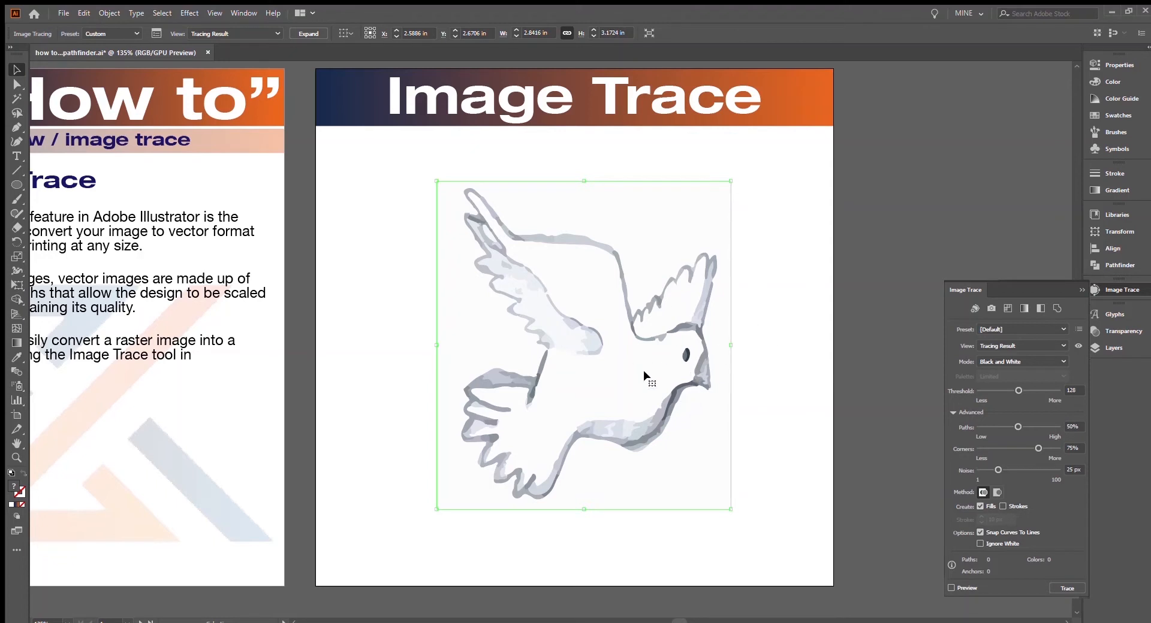
Move the traced dove off the artboard and back onto it, slightly above and left of its original position.
left_click(775, 382)
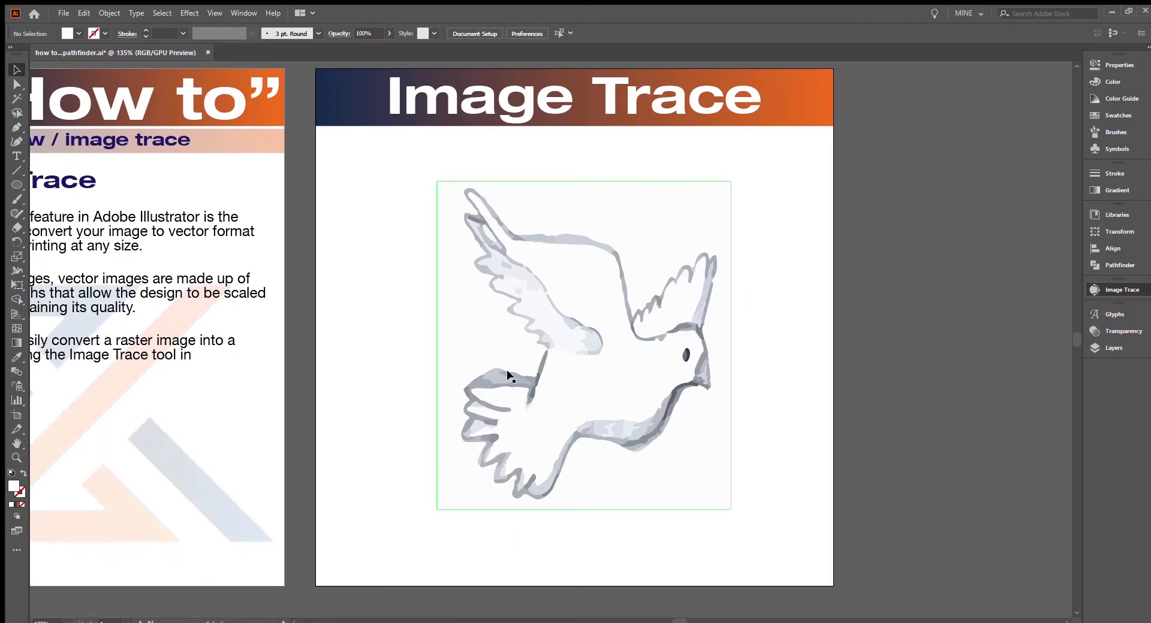
left_click_drag(492, 399, 908, 202)
left_click_drag(982, 163, 558, 330)
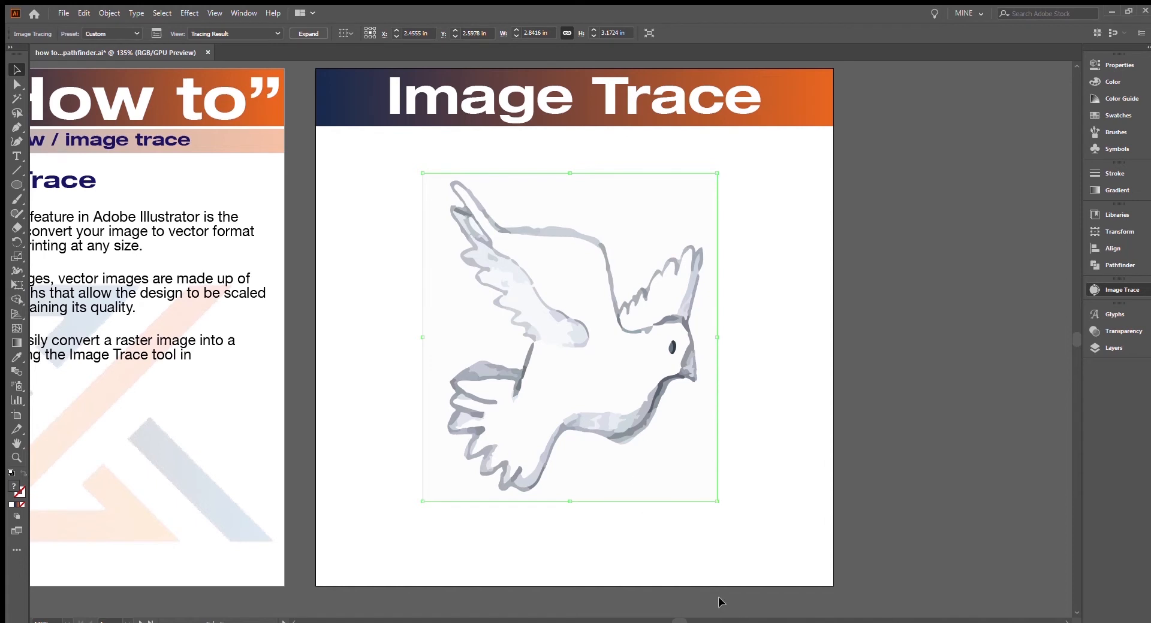
Expand the traced dove into editable vector paths.
left_click(692, 603)
left_click_drag(693, 604, 561, 603)
left_click(442, 411)
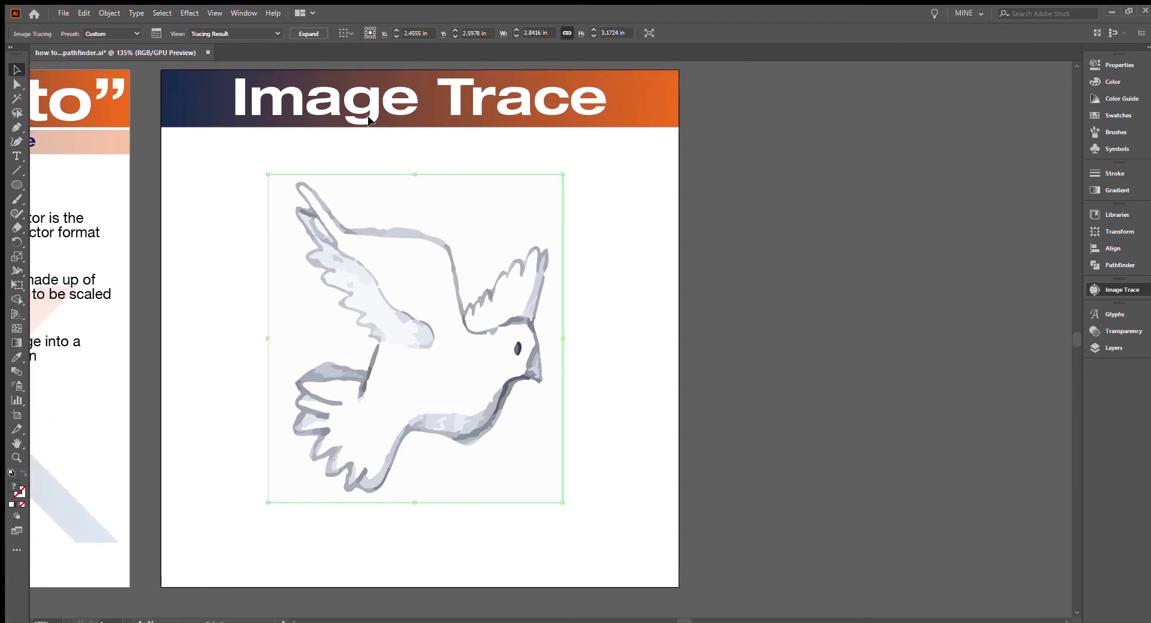
left_click(306, 34)
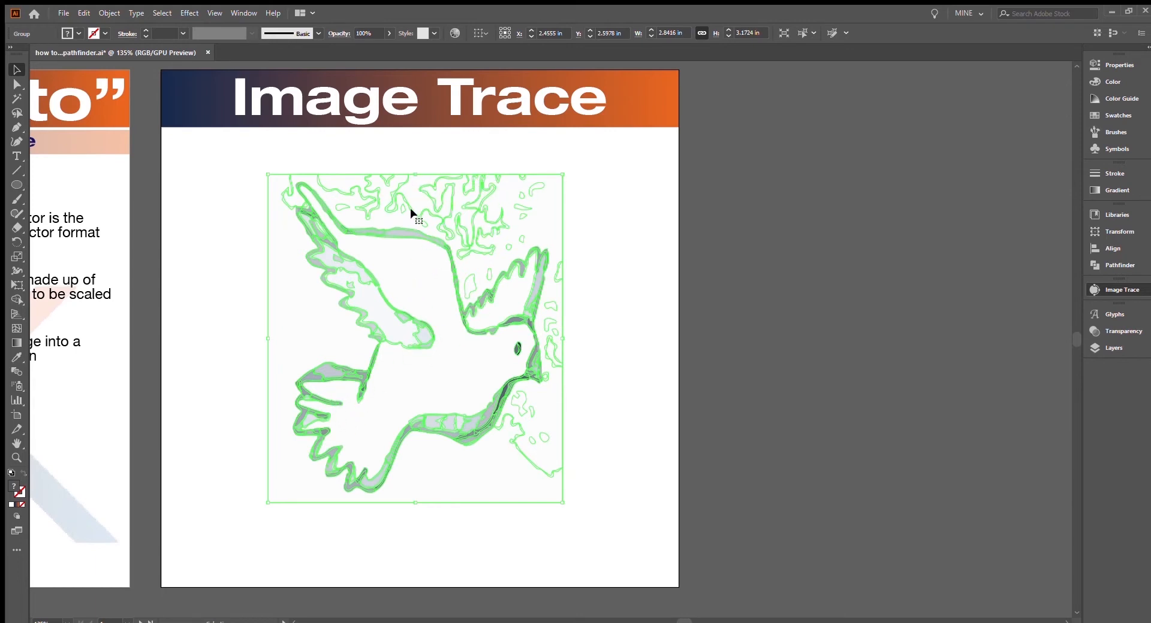
Move the expanded dove off the artboard onto the blank canvas to its right, at about X 6.51 in, Y 2.69 in.
mouse_move(339, 405)
left_mouse_down()
mouse_move(711, 361)
mouse_move(759, 228)
mouse_move(808, 193)
mouse_move(337, 320)
mouse_move(934, 172)
mouse_move(930, 161)
mouse_move(839, 165)
mouse_move(791, 190)
left_mouse_up()
left_click(825, 126)
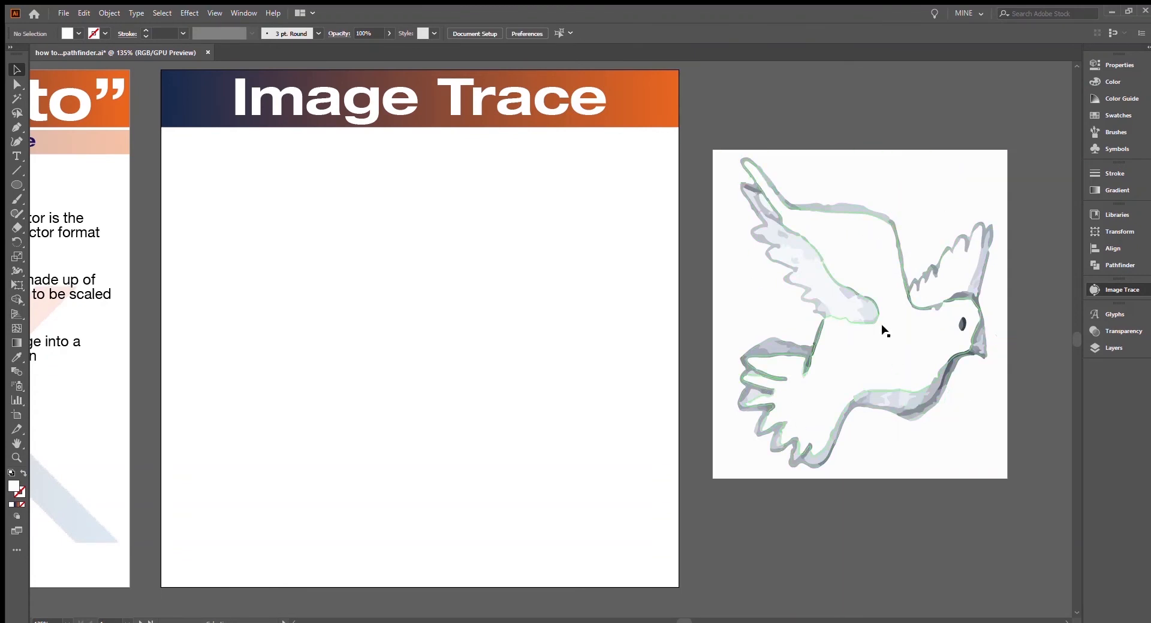
mouse_move(905, 186)
left_mouse_down()
mouse_move(864, 210)
mouse_move(881, 257)
mouse_move(916, 243)
left_mouse_up()
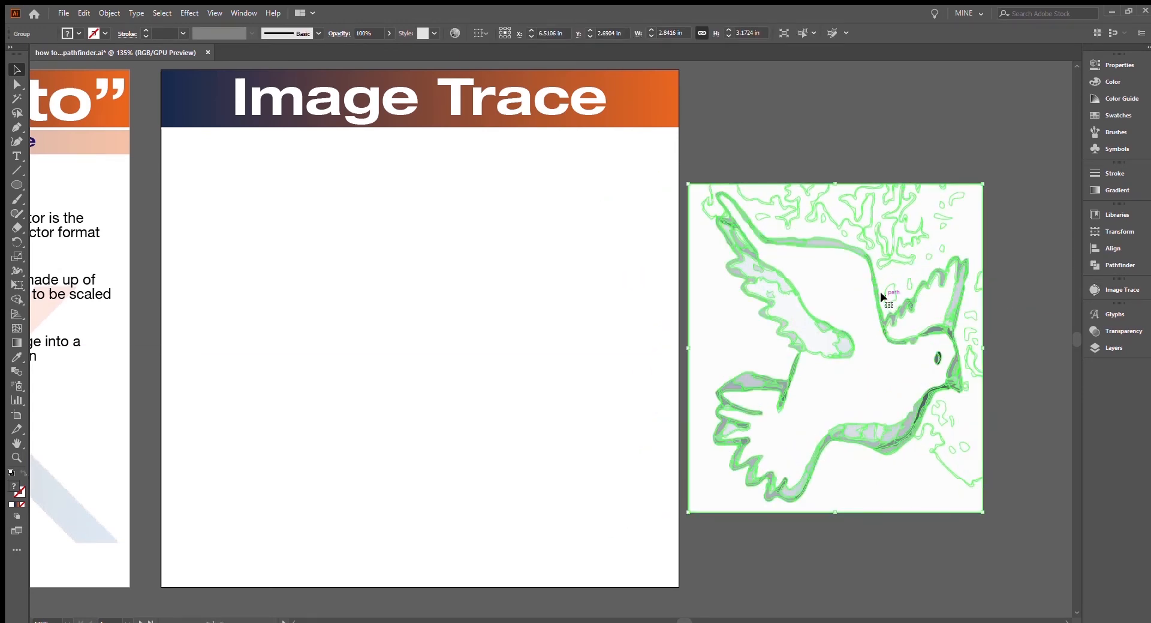
left_click(934, 147)
Ungroup the expanded dove artwork into separate paths and deselect them.
left_click(912, 242)
left_click(109, 13)
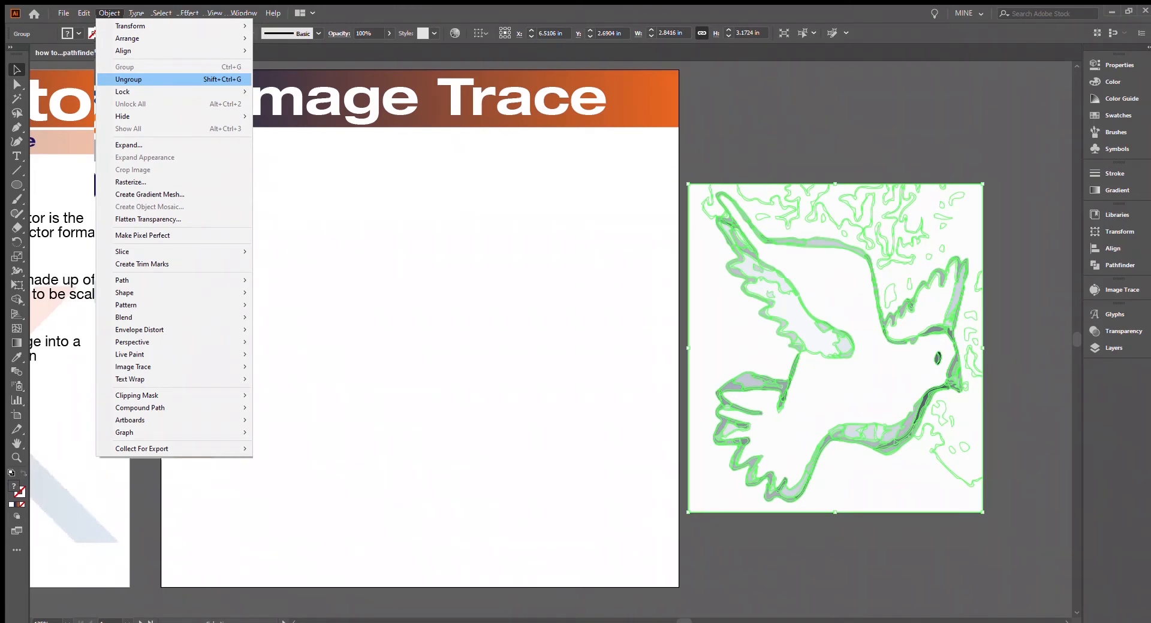
left_click(150, 79)
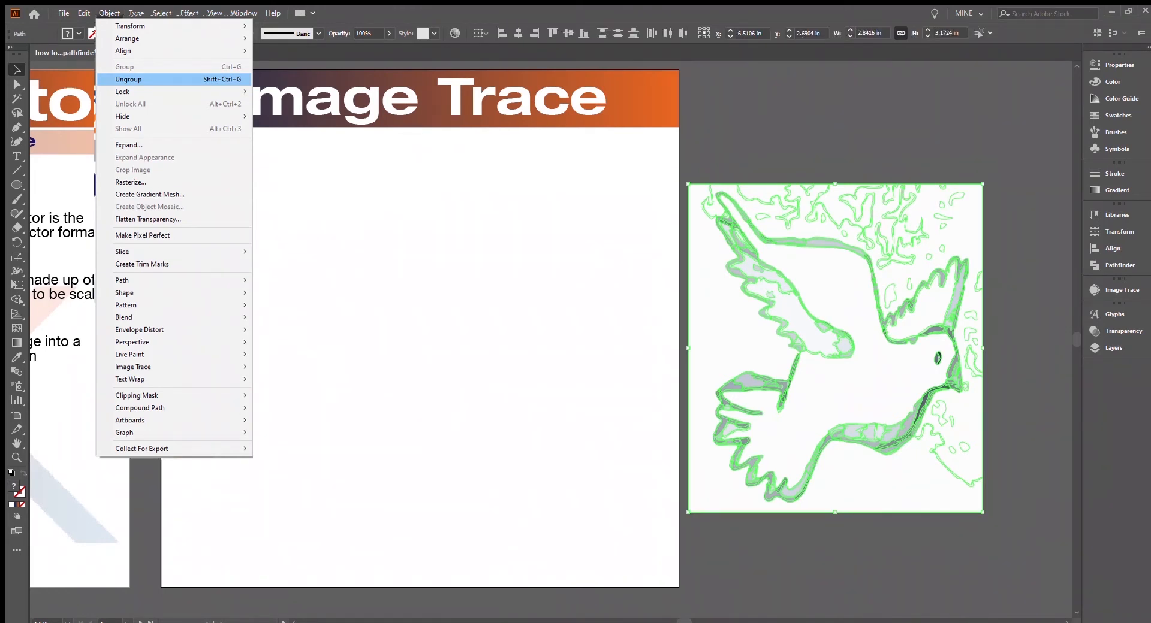
left_click(862, 217)
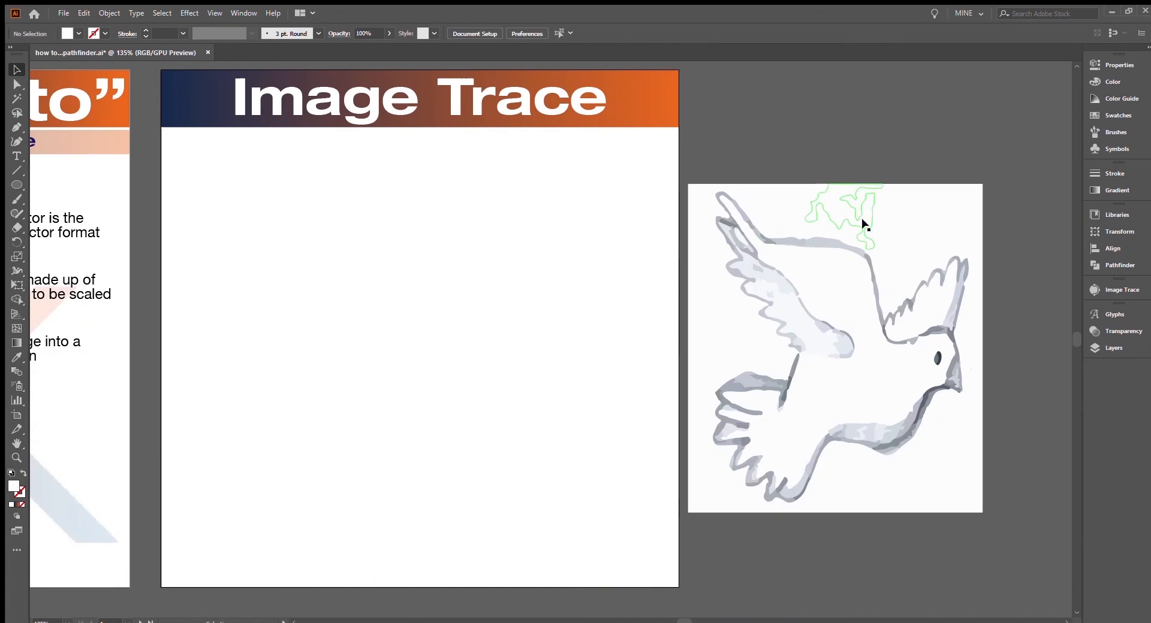
Try pulling individual white background pieces away from the dove, then undo the moves.
left_click_drag(861, 217, 842, 128)
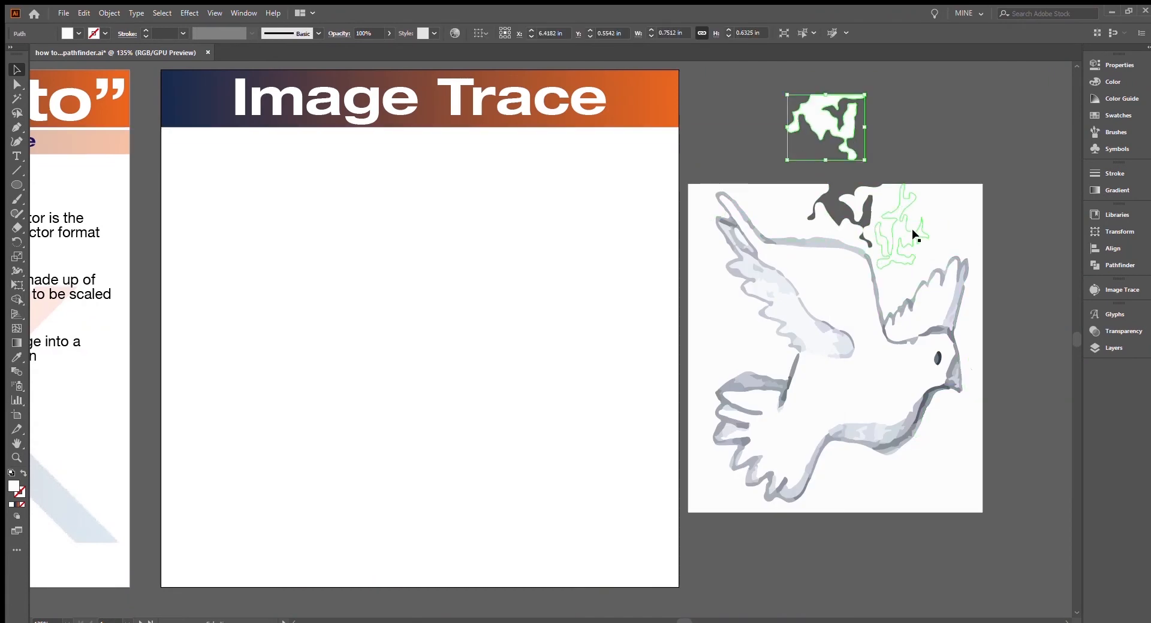
left_click_drag(897, 234, 934, 129)
left_click_drag(969, 218, 1031, 171)
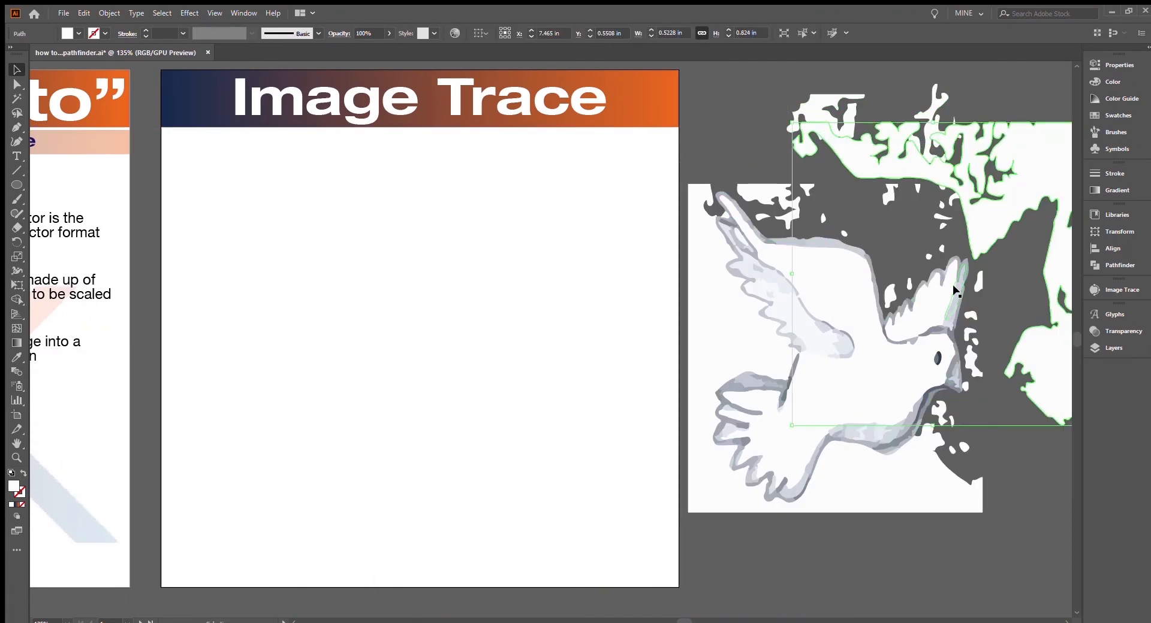
key("ctrl+z")
key("ctrl+z")
key("ctrl+z")
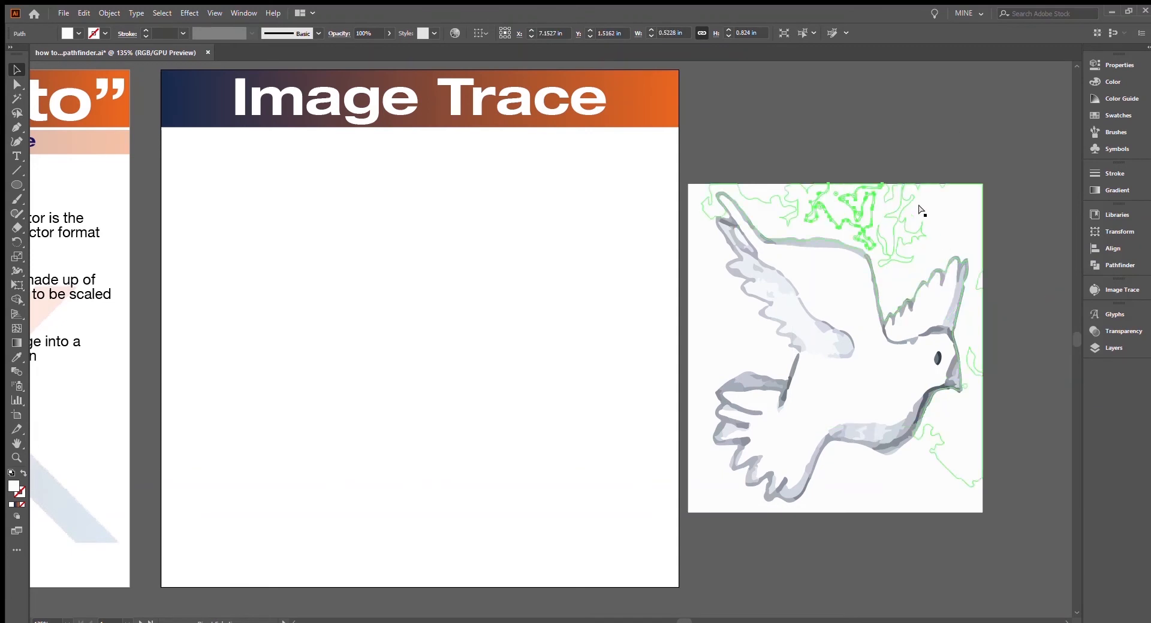
Try deleting the single white background patch above the dove's back, then undo the deletion.
left_click(886, 143)
left_click(868, 209)
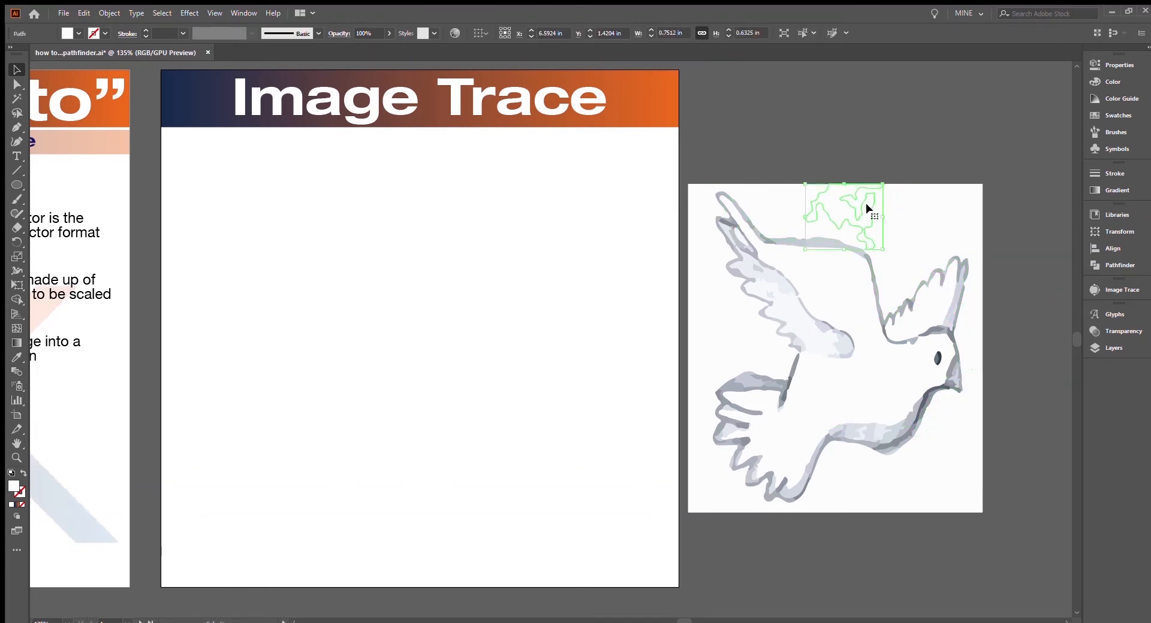
key("Delete")
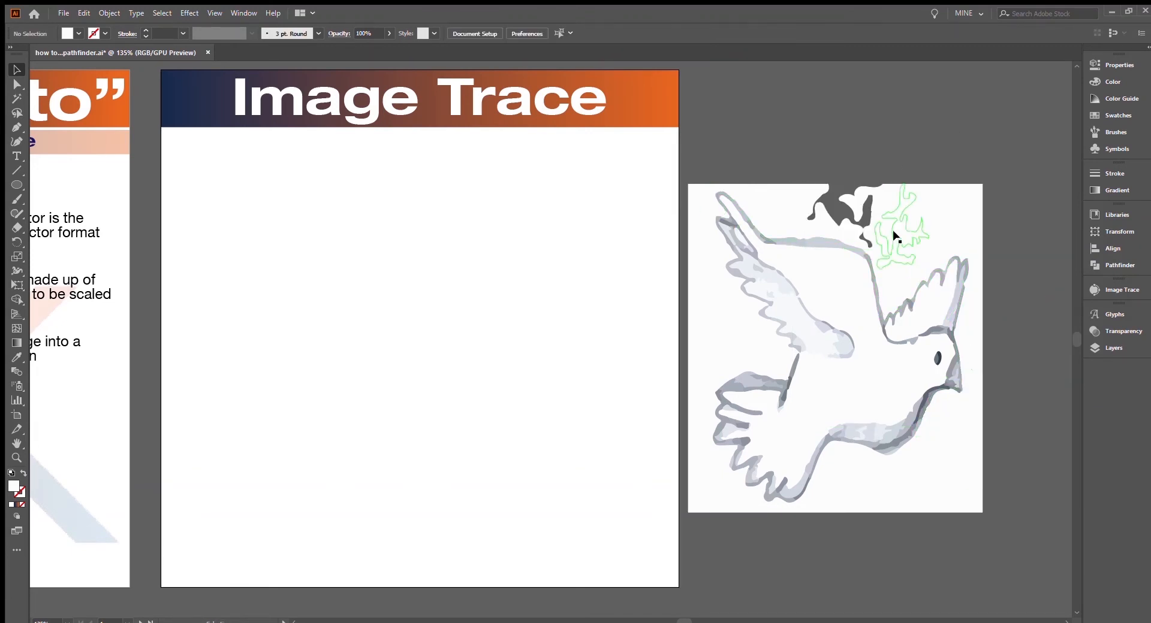
key("ctrl+z")
key("ctrl+z")
Select every shape with the same fill color as the white background patch above the dove's back.
left_click(890, 138)
left_click(915, 207)
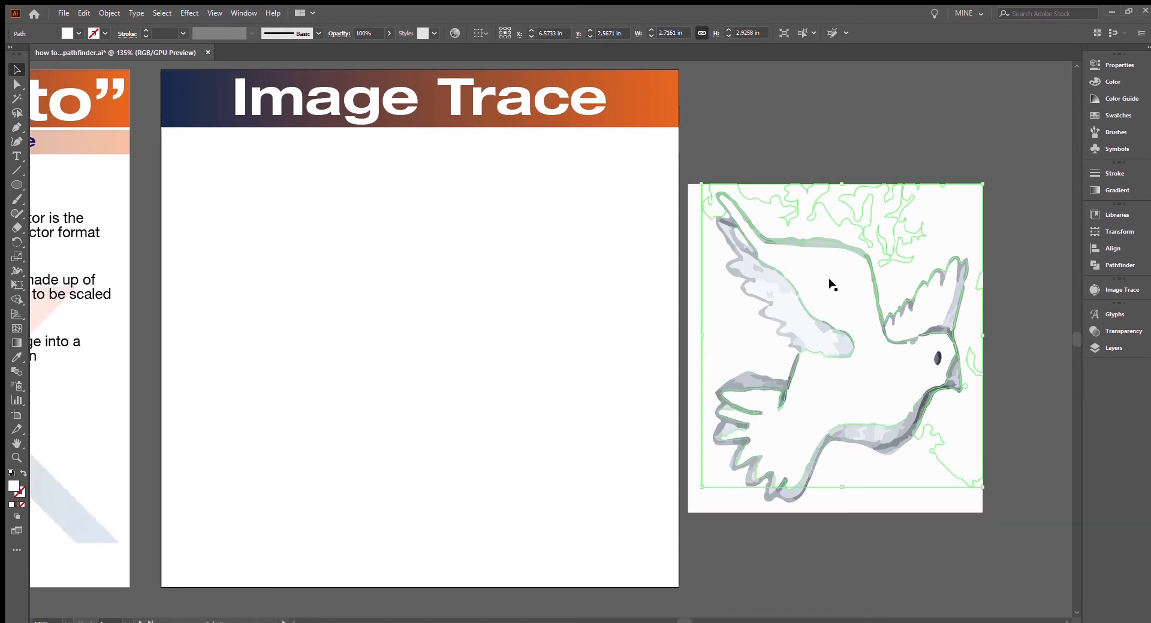
left_click(862, 129)
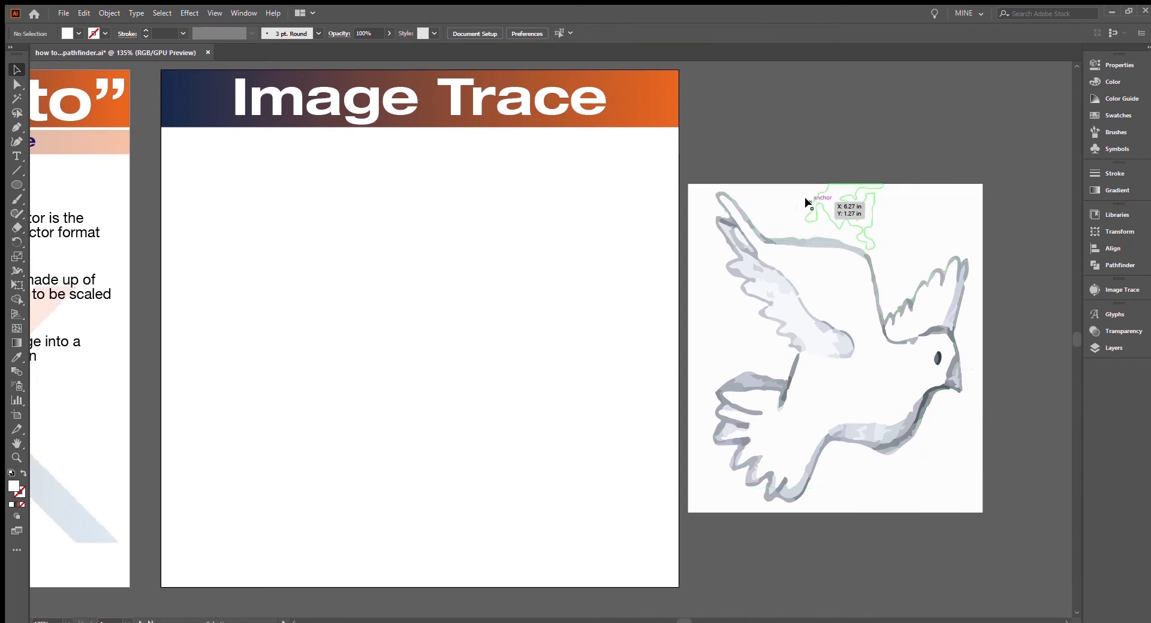
left_click(829, 203)
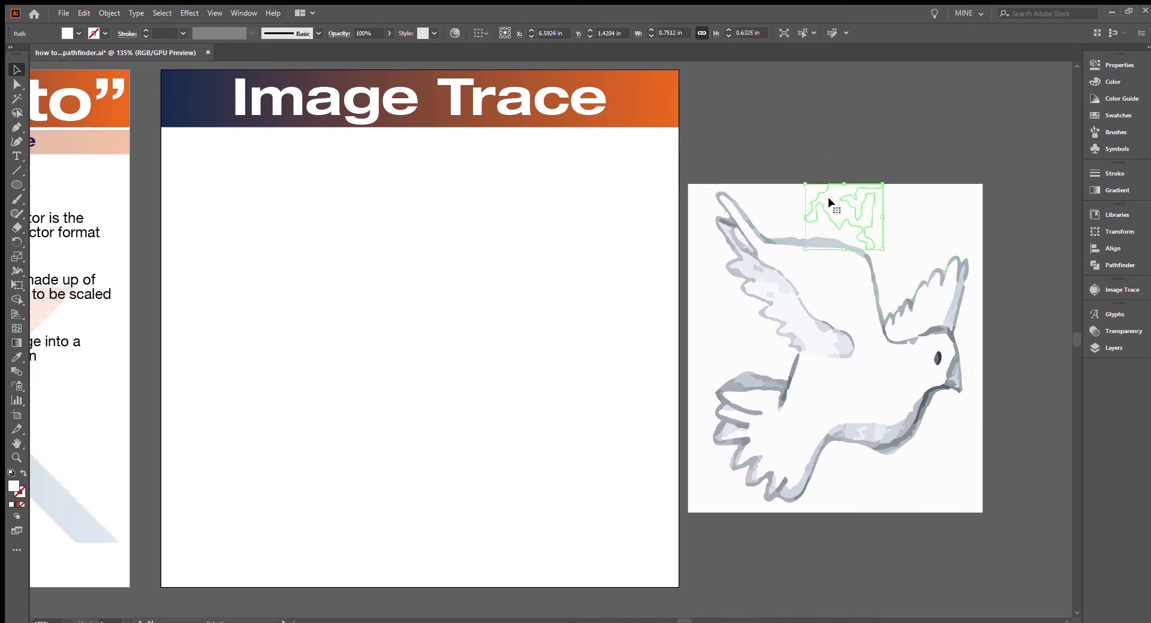
left_click(159, 12)
mouse_move(198, 125)
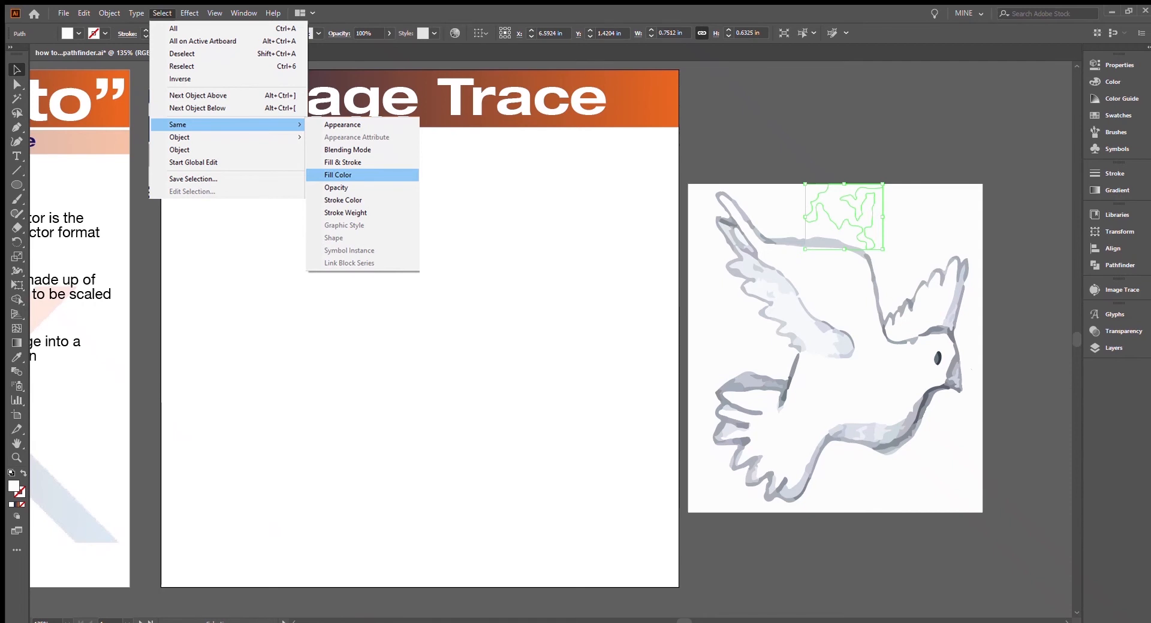
left_click(363, 172)
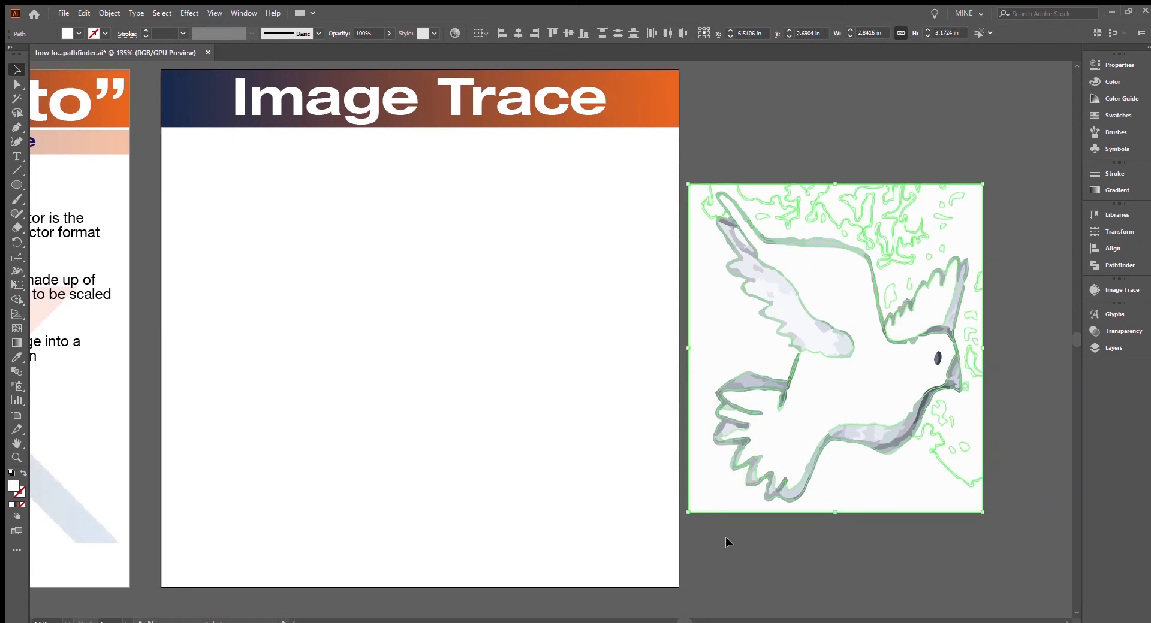
Try moving all the selected white shapes away from the dove's outline, then undo both moves.
left_click_drag(791, 565, 611, 565)
left_click_drag(724, 227, 1002, 249)
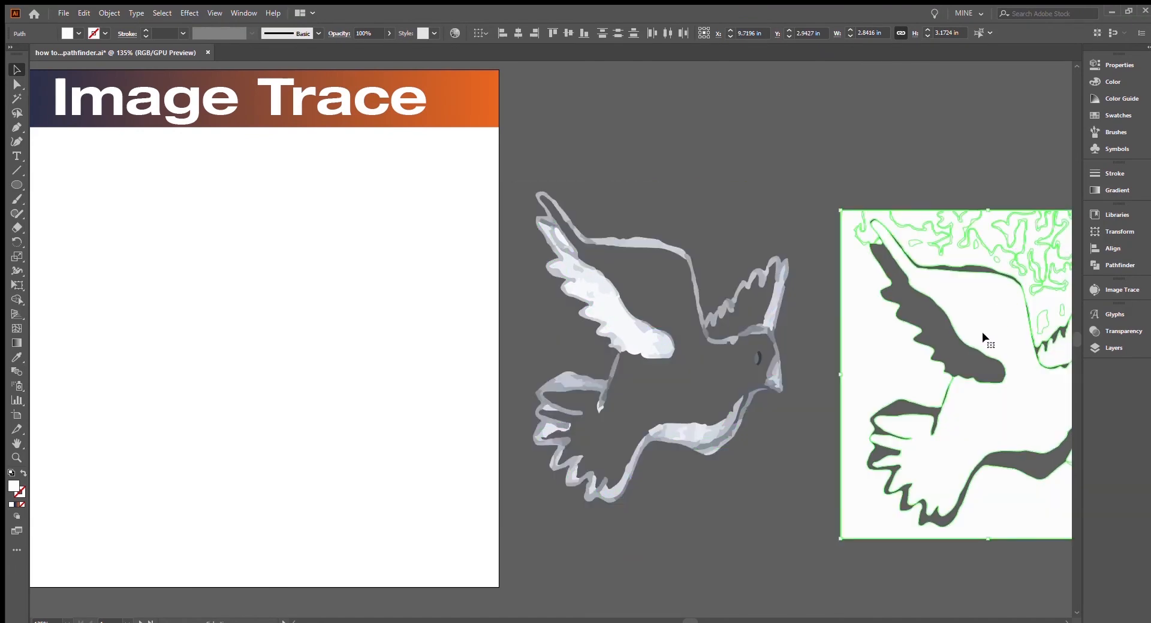
left_click_drag(986, 325, 933, 234)
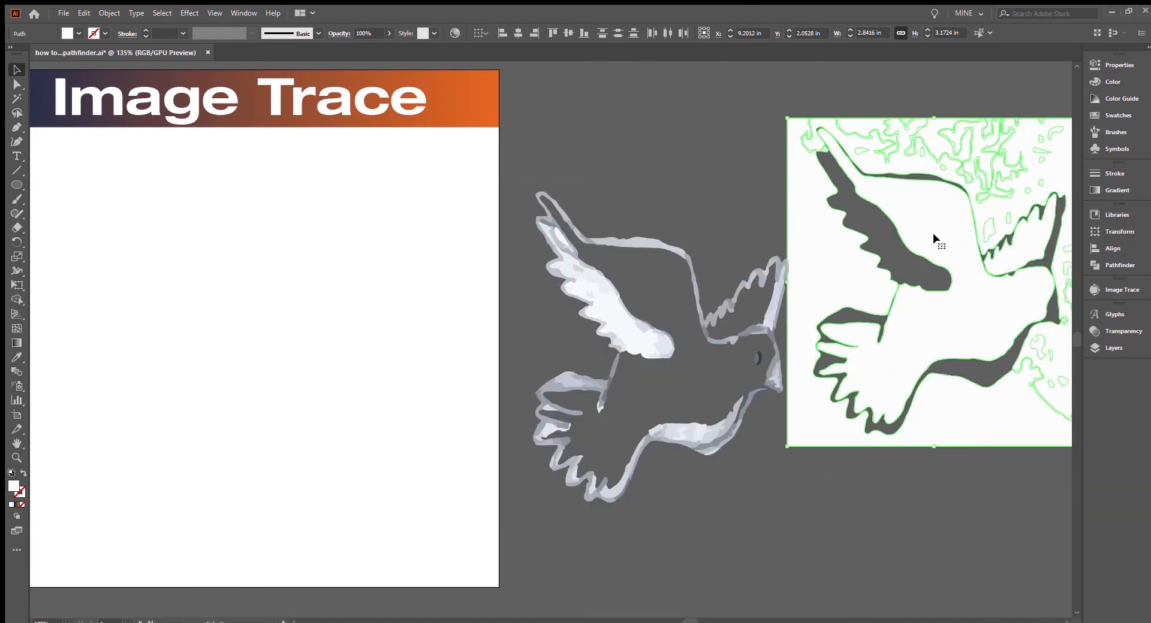
key("ctrl+z")
key("ctrl+z")
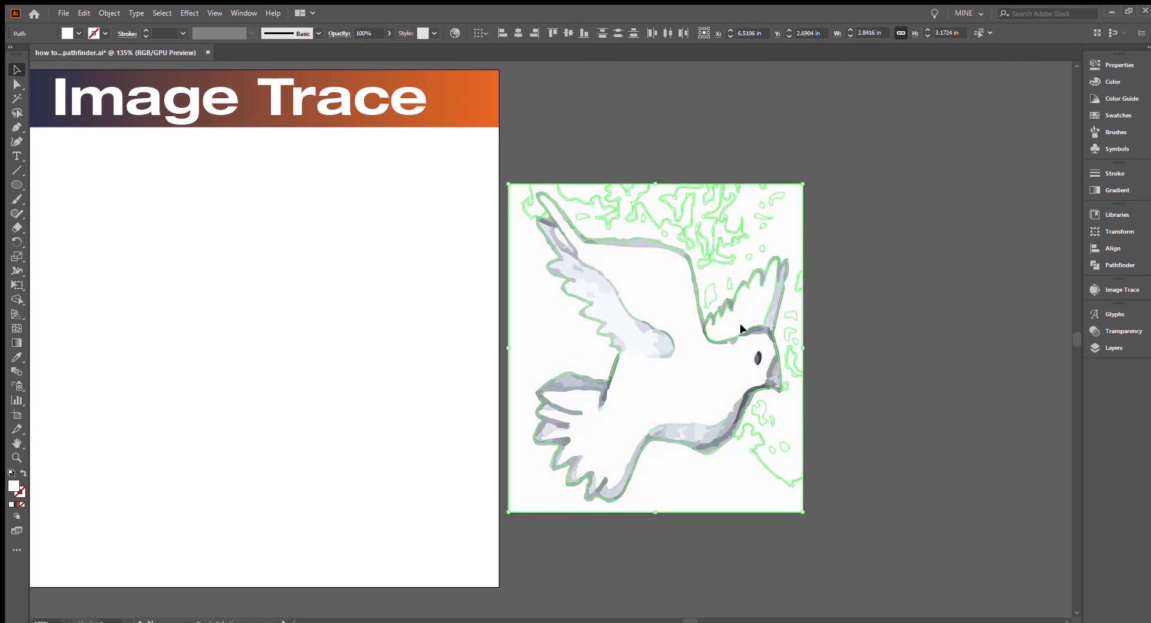
Delete the white background shapes around the dove while keeping its white body fill.
left_click_drag(707, 220, 903, 132)
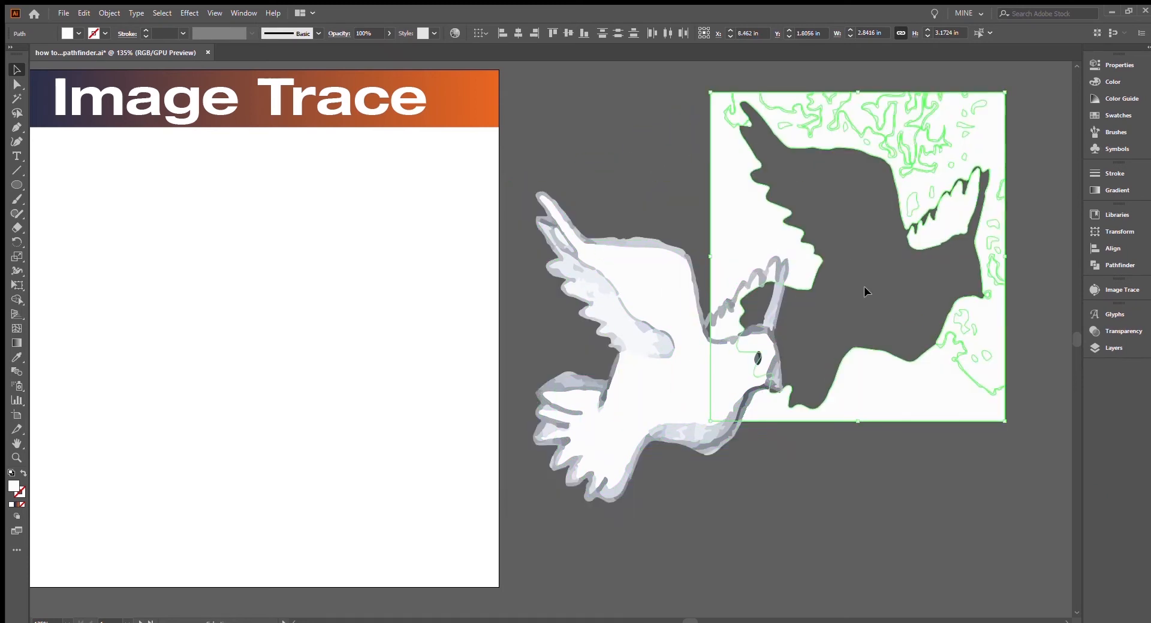
key("ctrl+z")
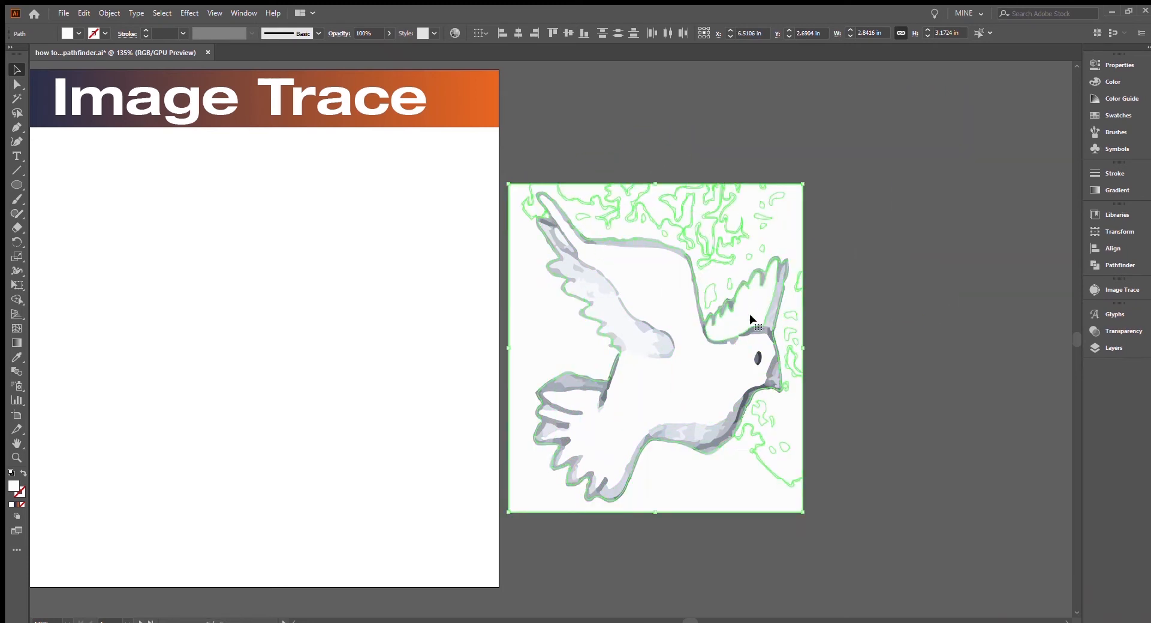
key("Delete")
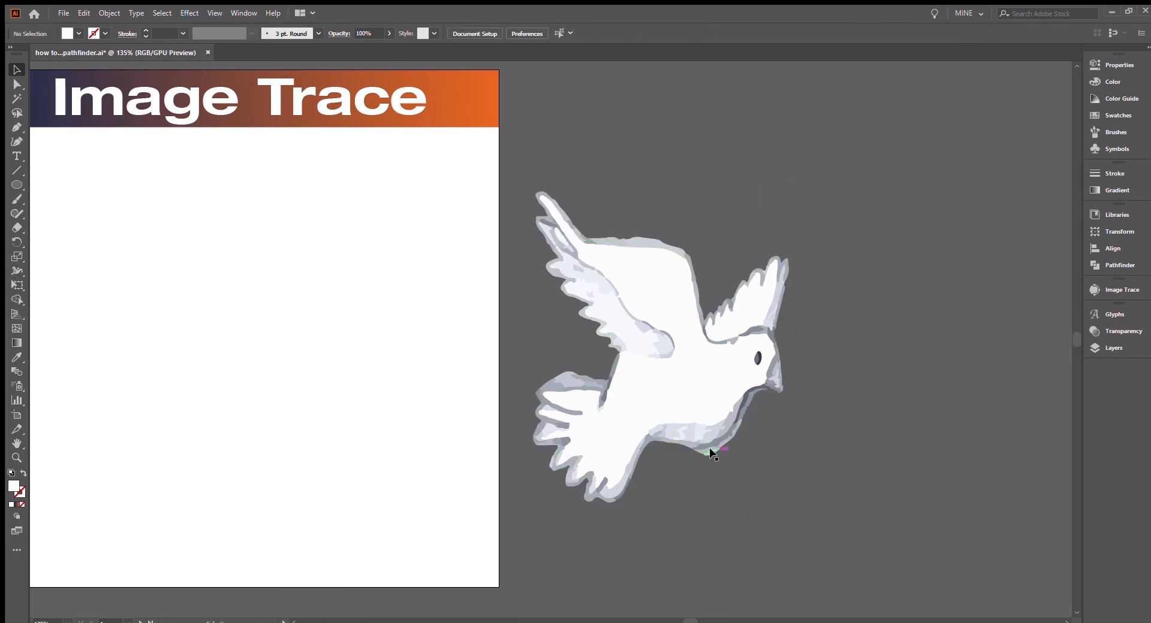
Delete the small stray pale shape at the underside of the dove's breast.
key("z")
left_click(711, 451)
key("v")
left_click(697, 472)
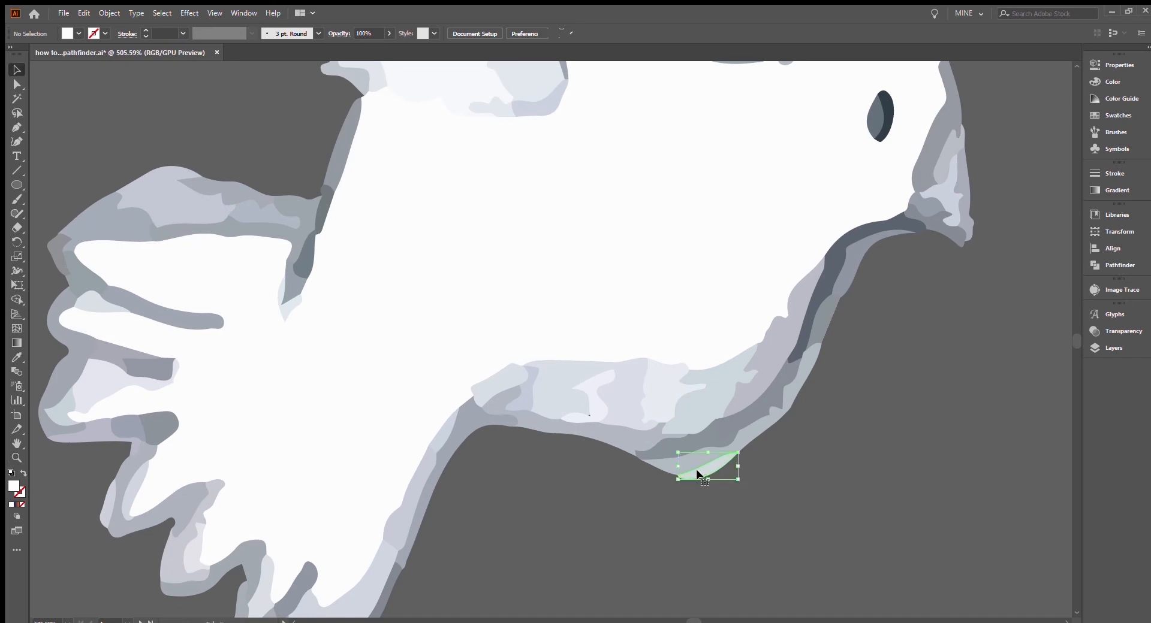
key("Delete")
Merge the grey outline shapes along the upper edge of the dove's raised wing into one shape with Pathfinder Unite.
scroll(677, 361, "up", 2)
scroll(679, 365, "up", 8)
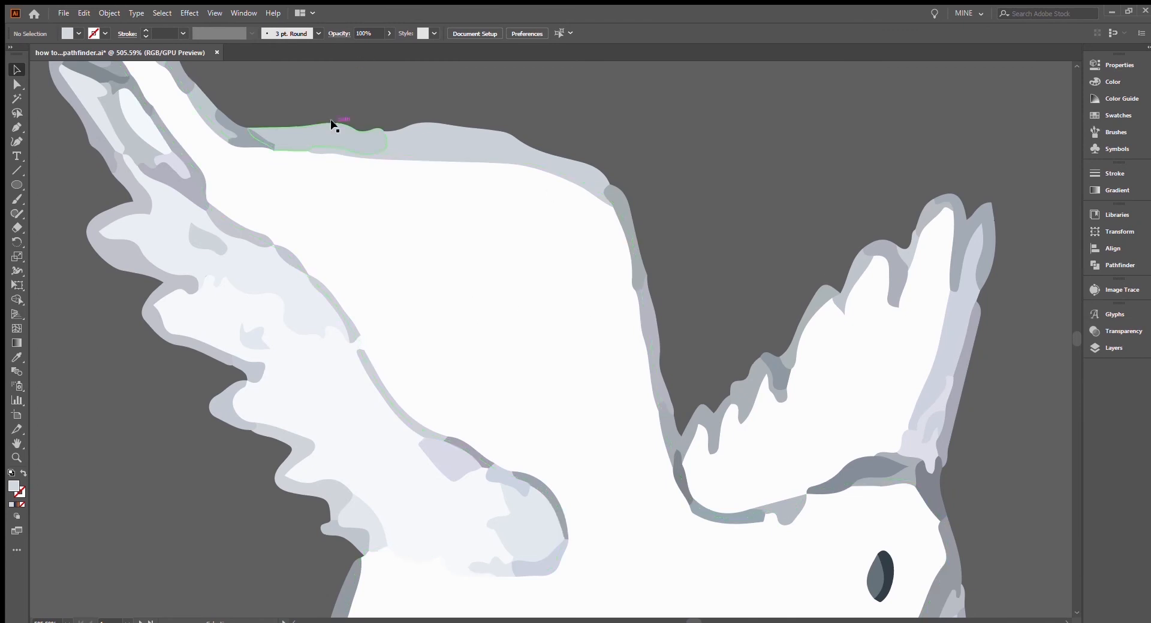
scroll(331, 137, "up", 1)
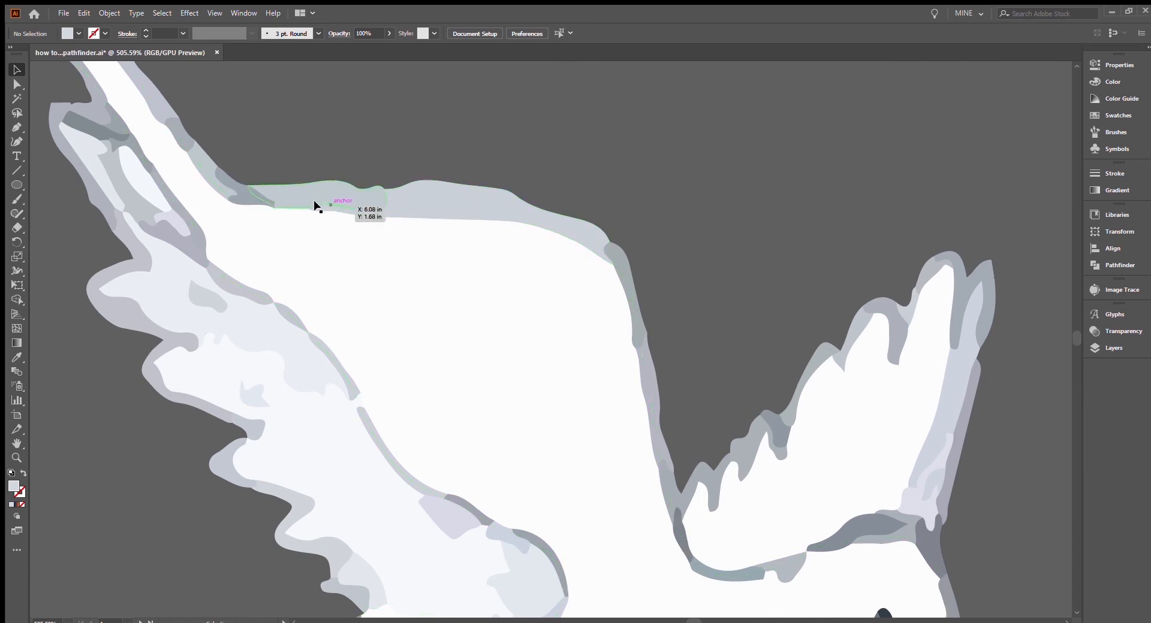
scroll(166, 173, "up", 1)
left_click(153, 148)
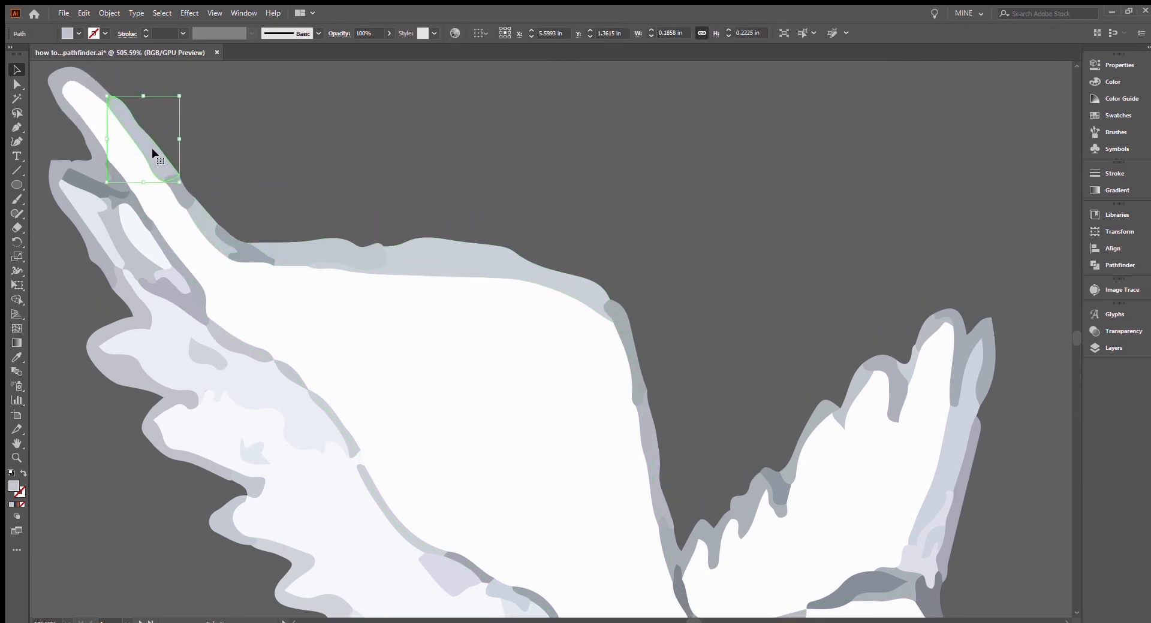
left_click(181, 192, "shift")
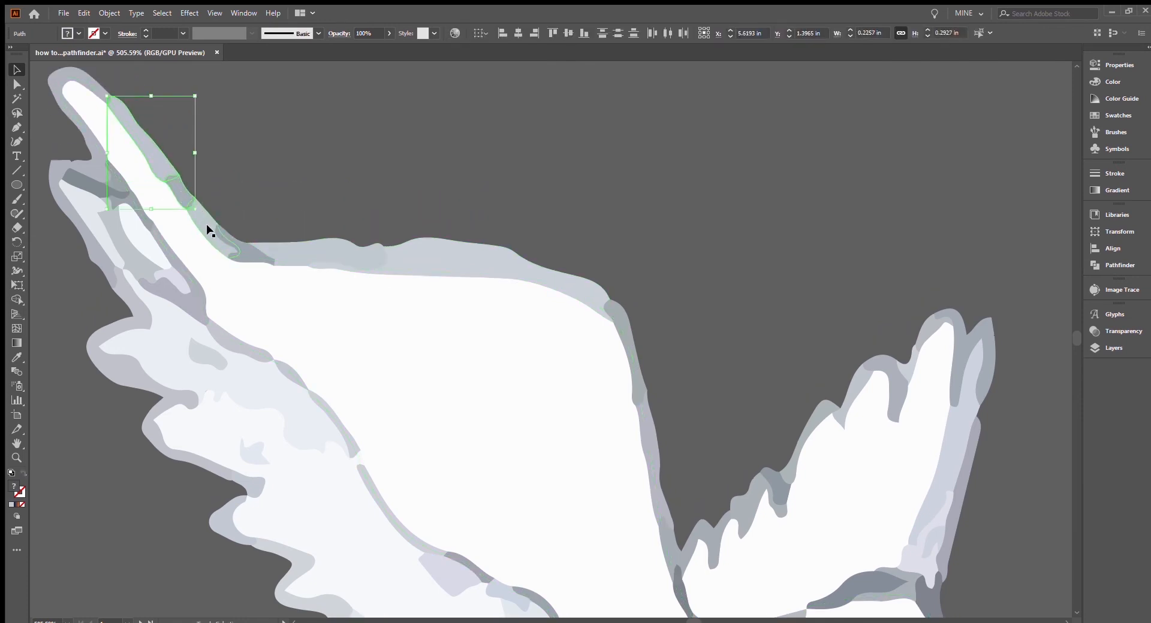
left_click(240, 244, "shift")
left_click(281, 258, "shift")
left_click(285, 259, "shift")
left_click(429, 260, "shift")
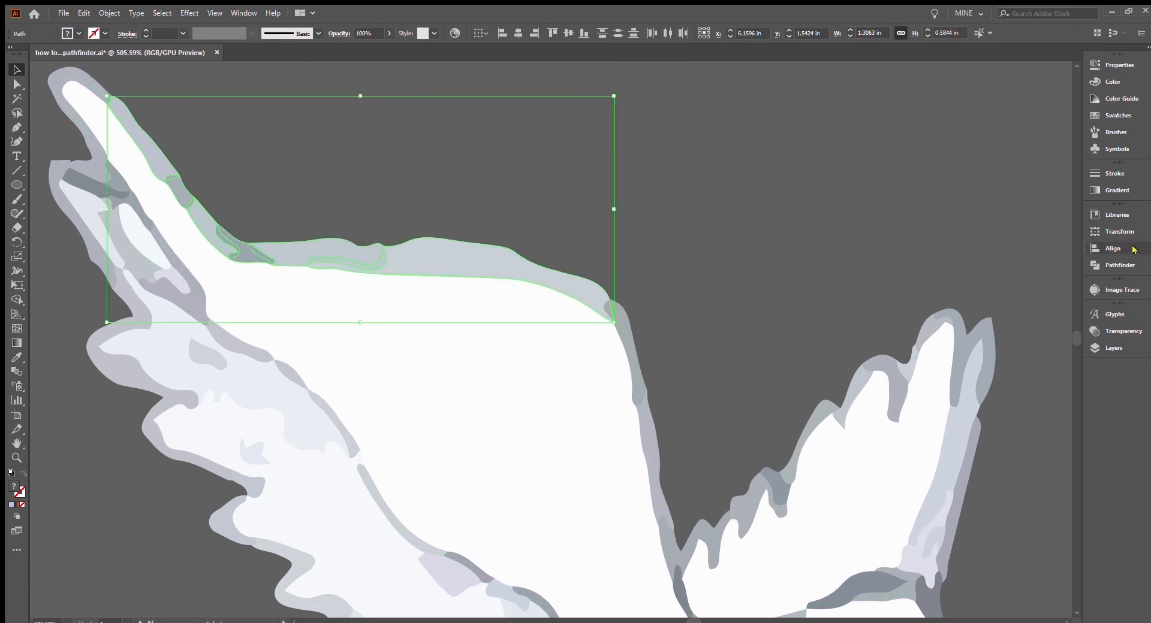
left_click(1116, 271)
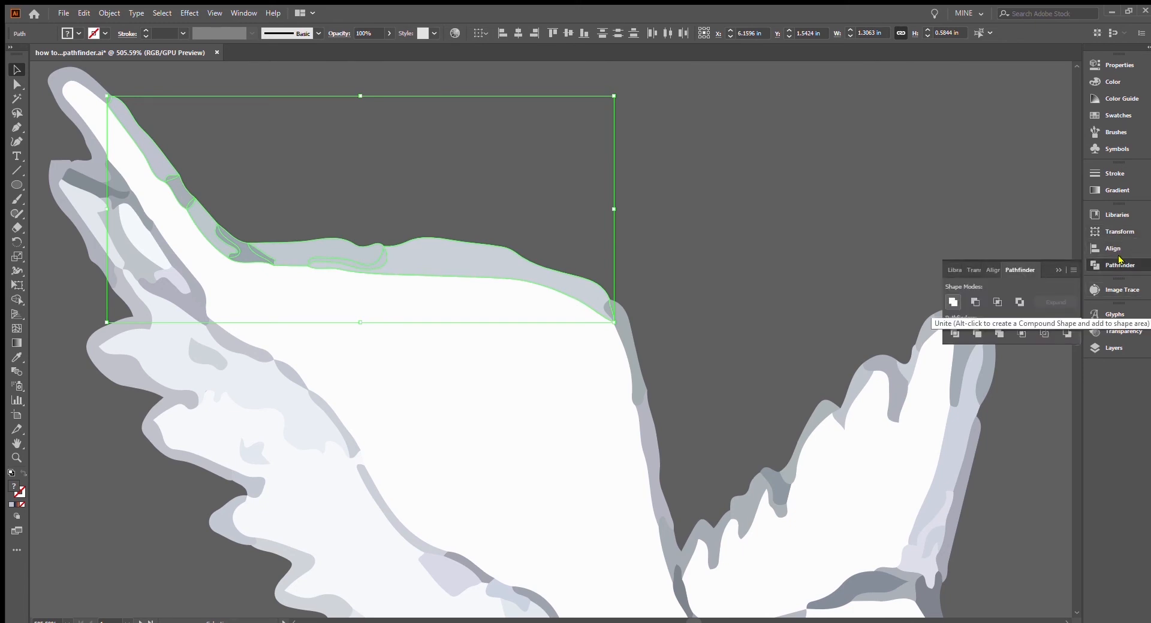
left_click(953, 302)
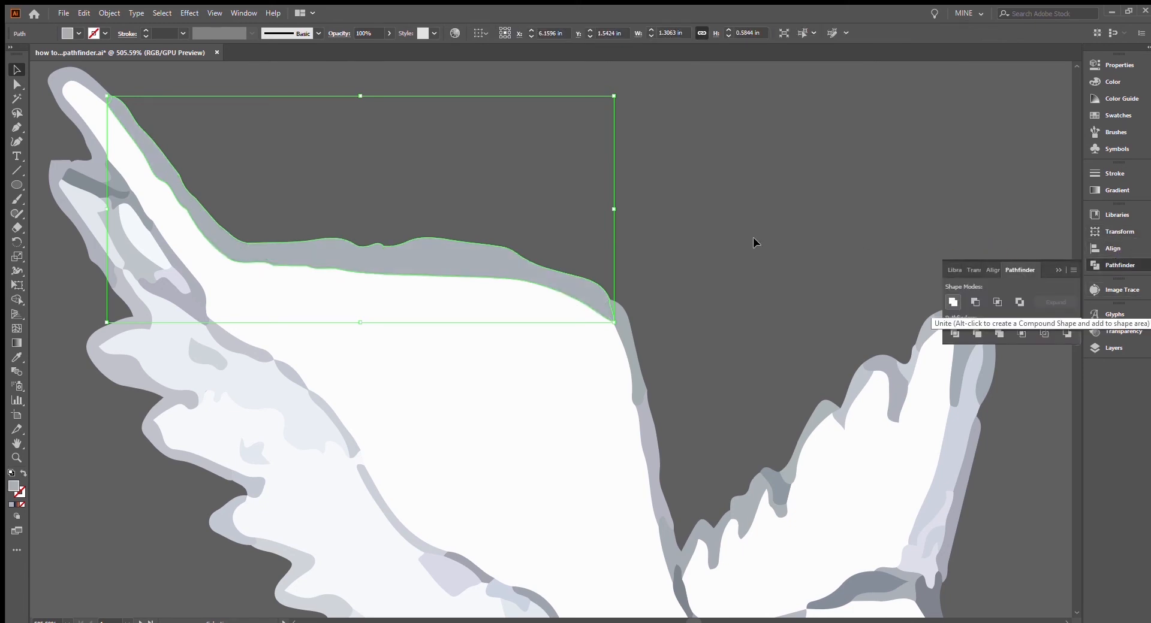
Try moving the merged outline shape up and away from the dove's wing, then undo the move.
left_click(705, 198)
left_click_drag(462, 246, 565, 128)
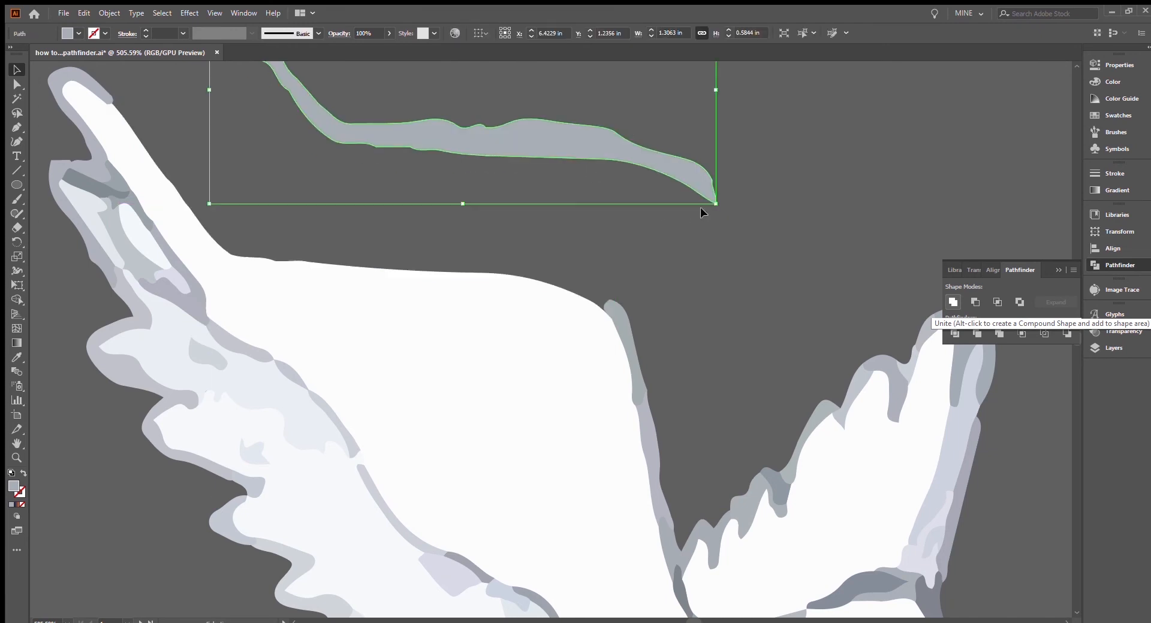
key("ctrl+z")
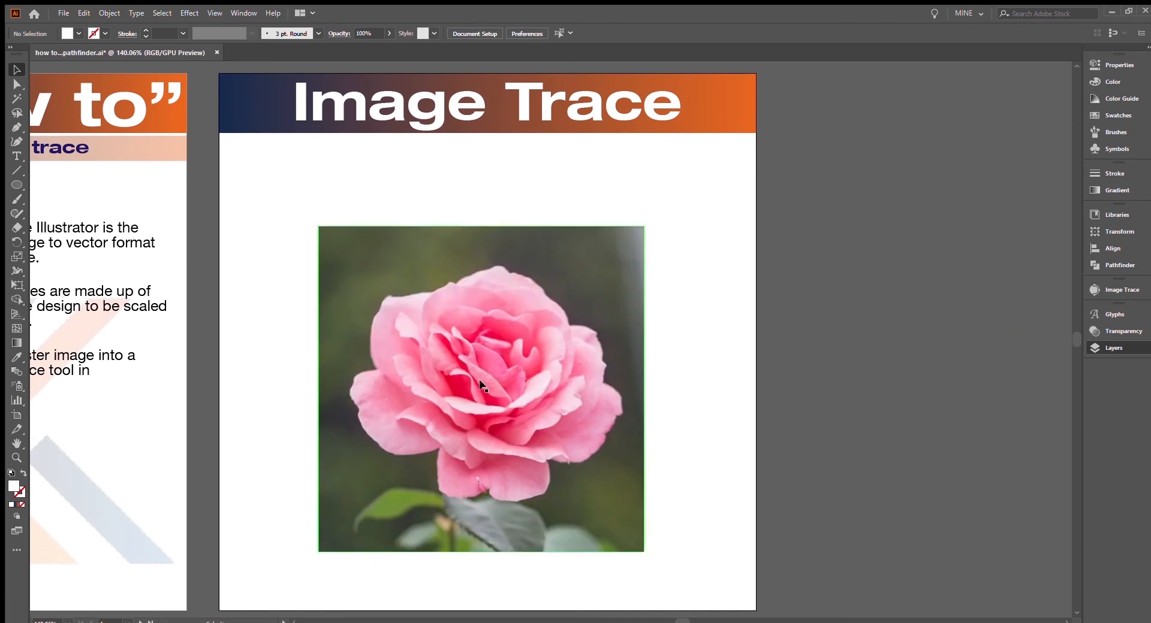
Reposition the rose photo on the Image Trace artboard and trace it with the High Fidelity Photo preset.
left_click_drag(476, 379, 509, 346)
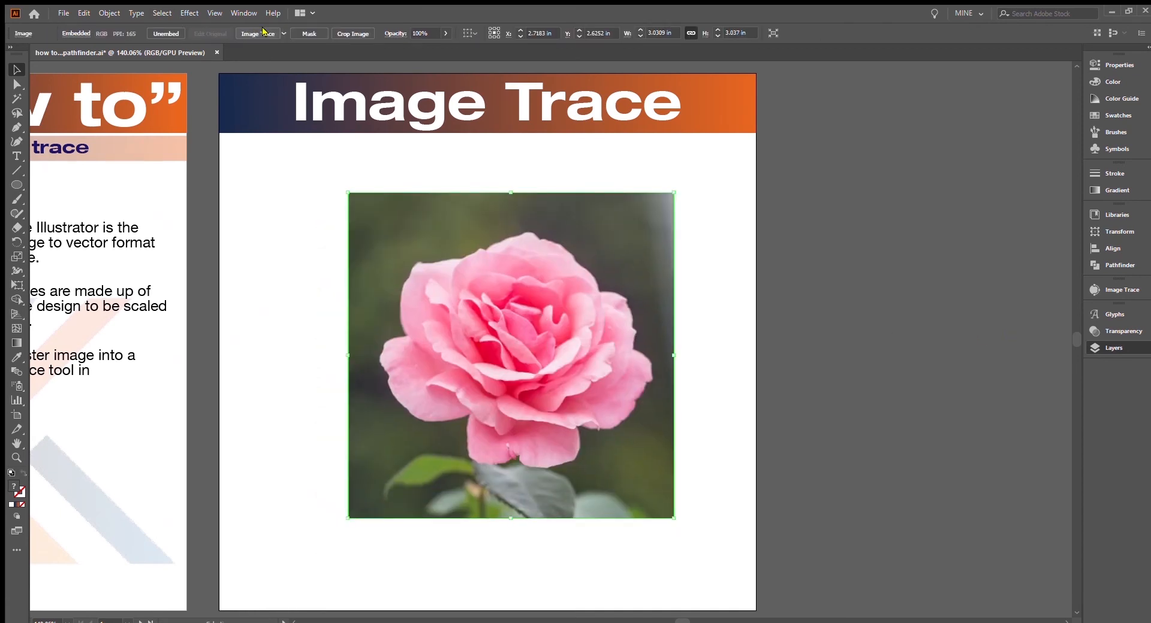
left_click(257, 33)
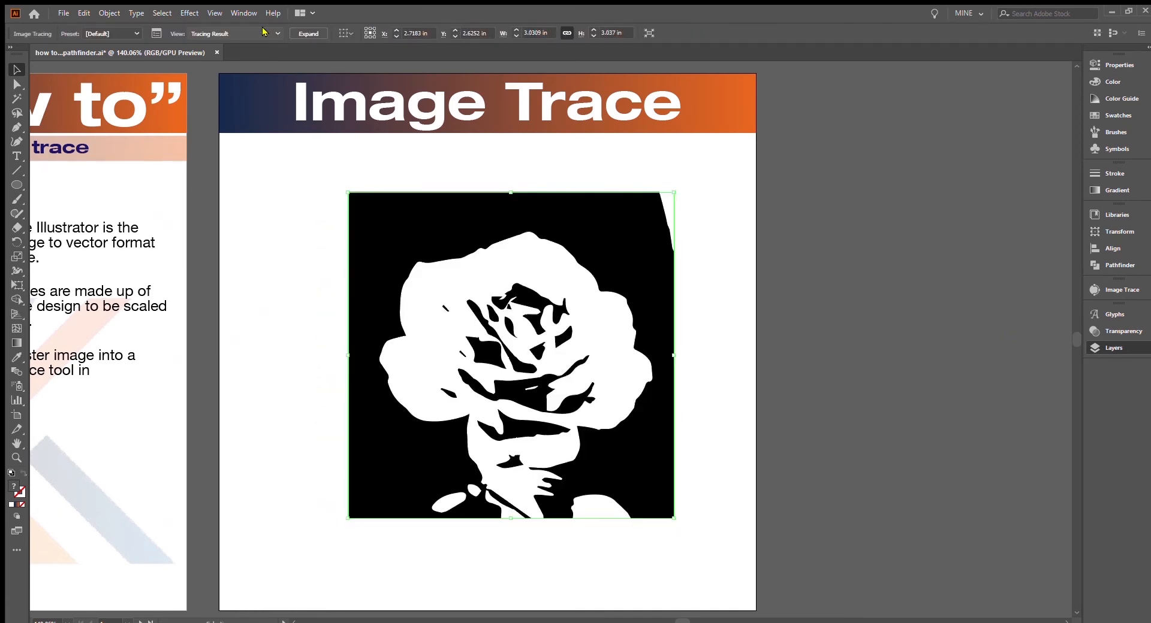
key("ctrl+z")
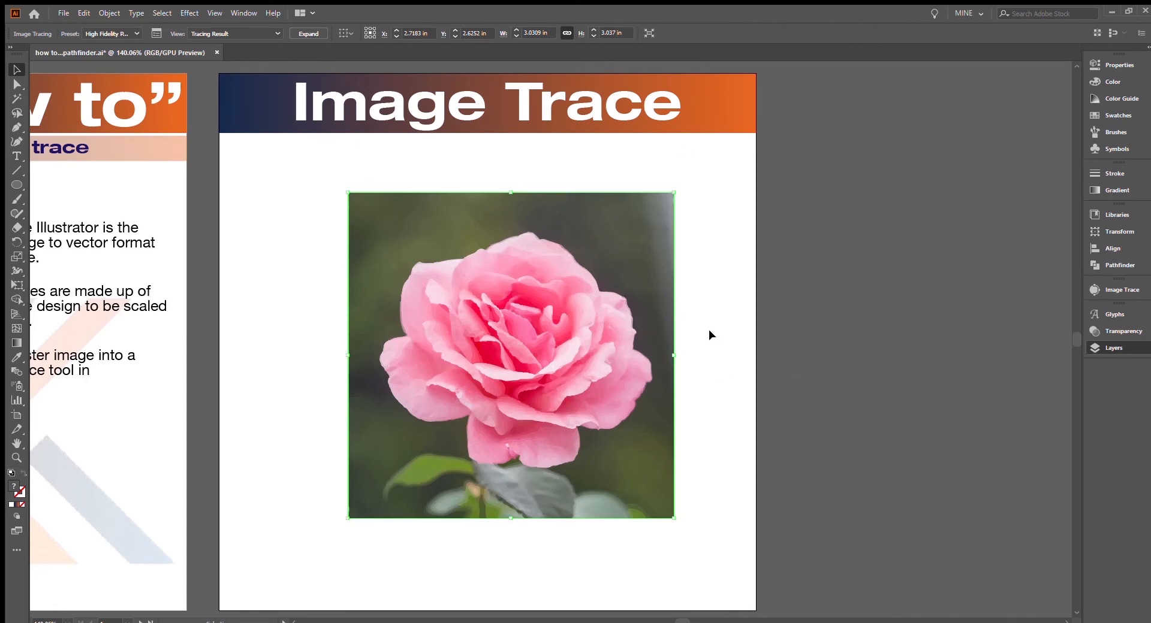
Inspect the traced petals up close, shift the tracing slightly up and left, and expand it into vector paths.
key("z")
left_click_drag(405, 417, 686, 522)
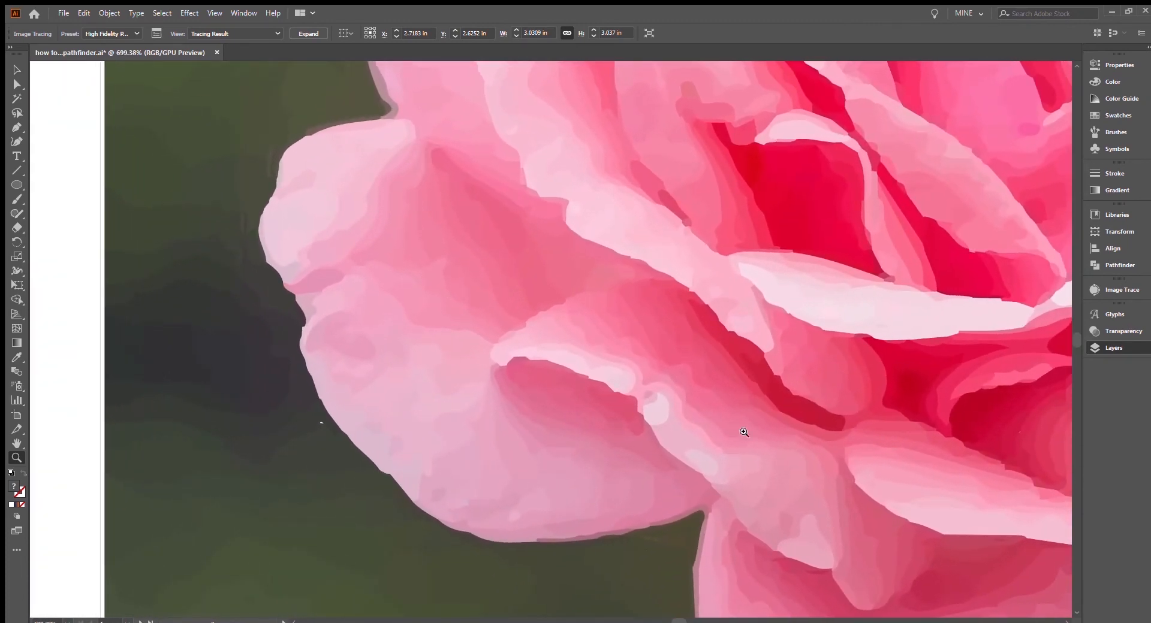
left_click_drag(827, 445, 606, 293)
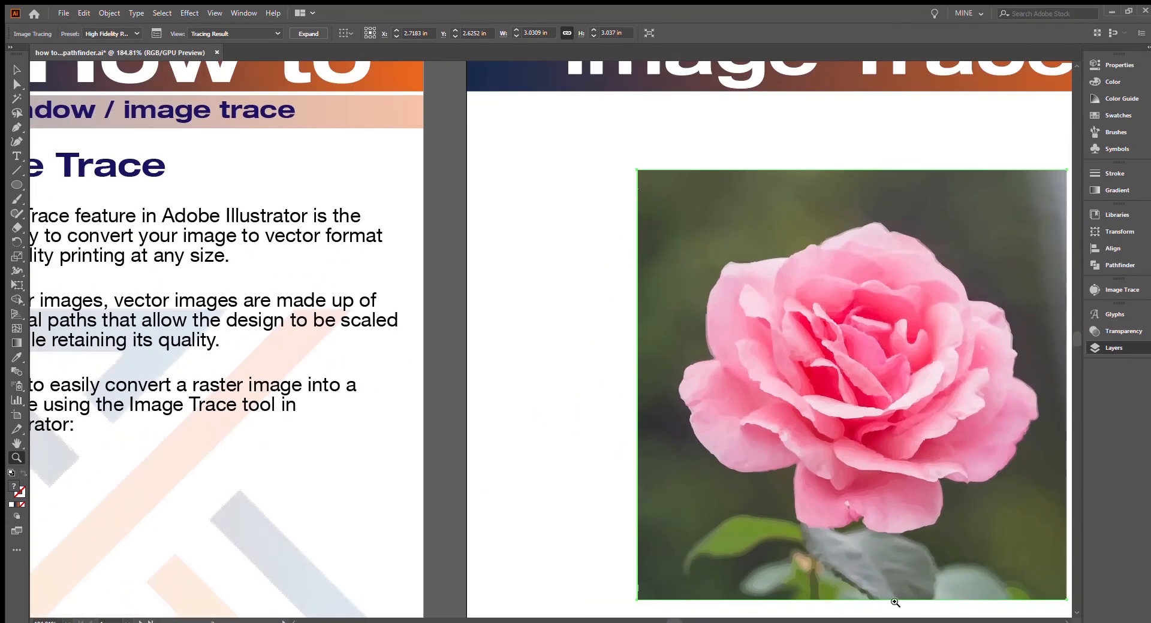
left_click_drag(672, 622, 678, 622)
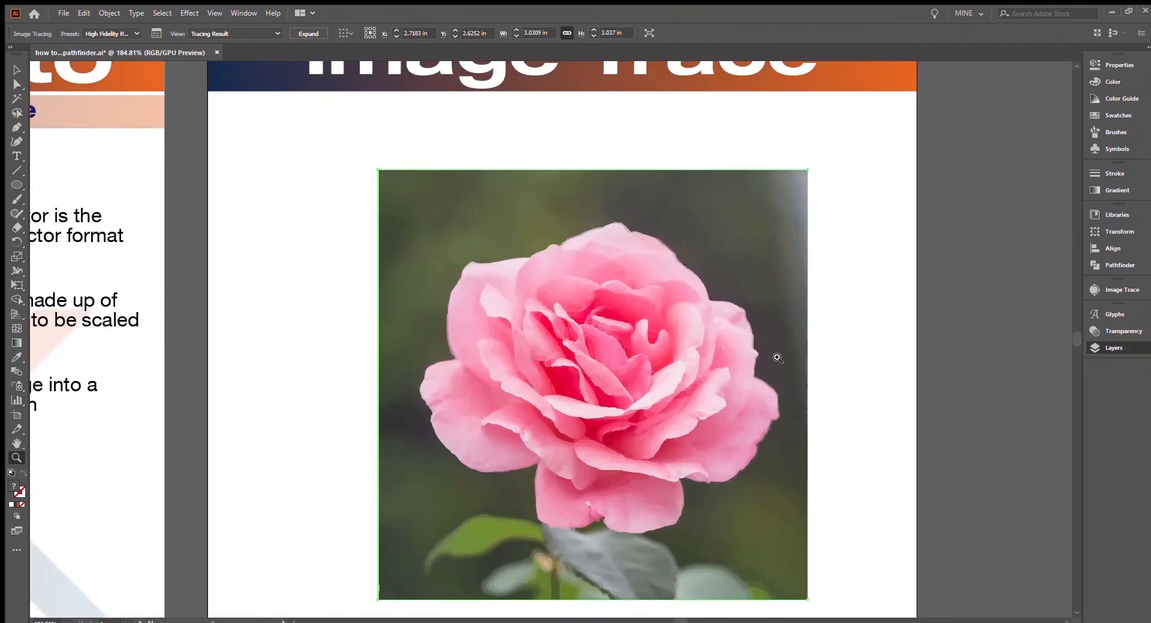
key("v")
left_click_drag(660, 428, 642, 406)
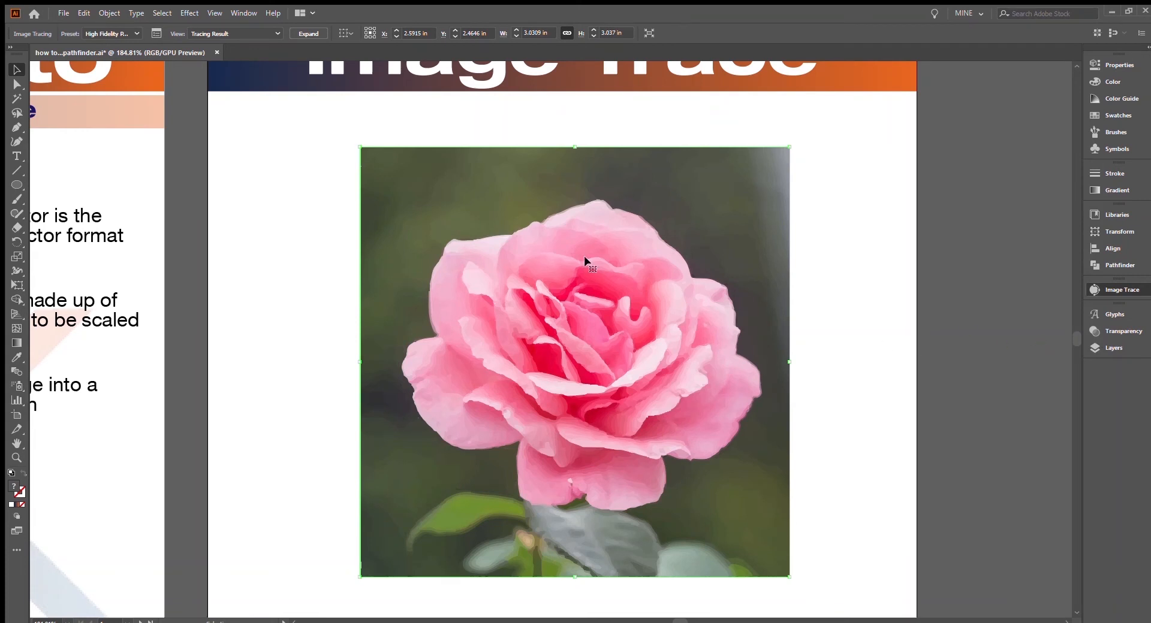
left_click(305, 33)
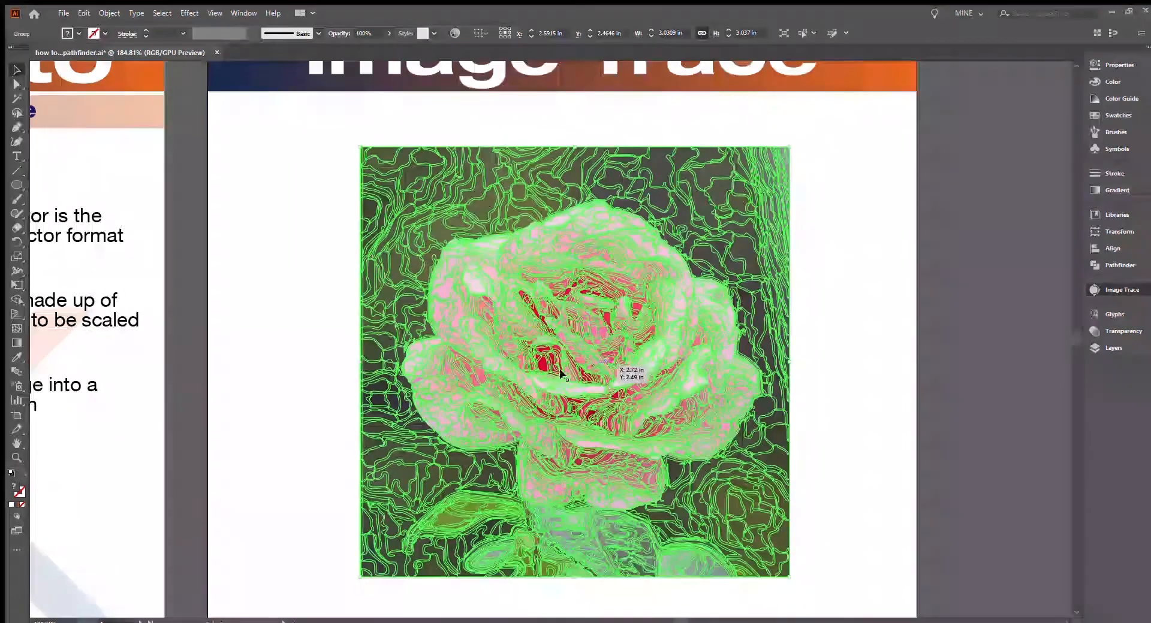
Ungroup the expanded rose artwork into separate paths and clear the selection.
left_click(852, 328)
key("ctrl+minus")
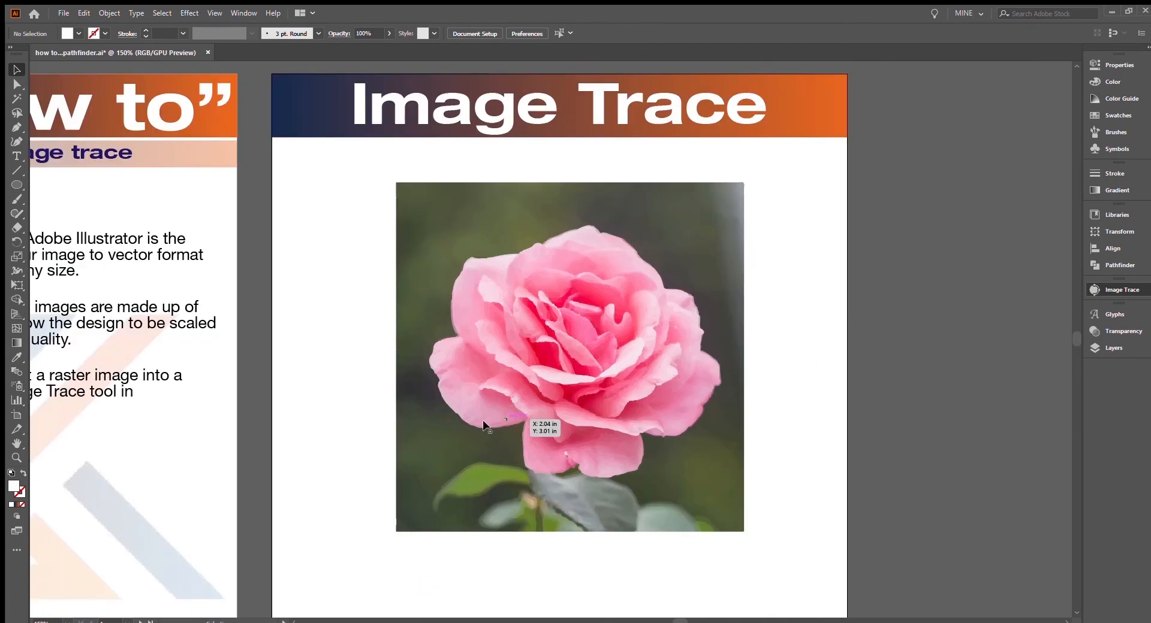
left_click(419, 455)
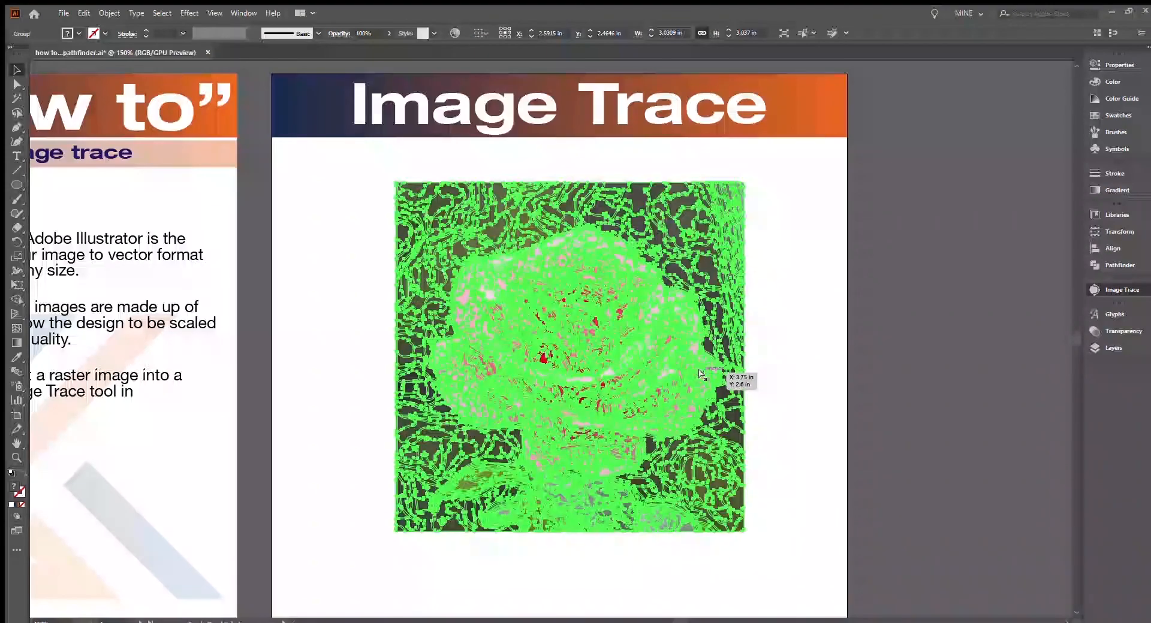
left_click(796, 230)
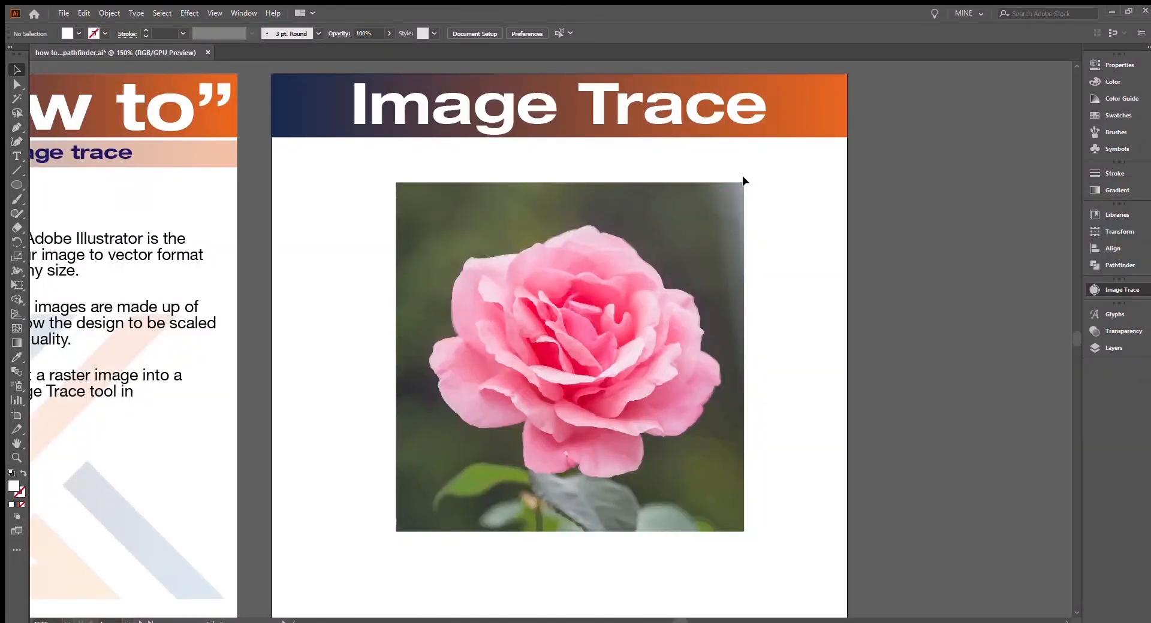
Delete the dark background shapes along the image's top edge and down the left side of the rose.
left_click_drag(754, 175, 313, 211)
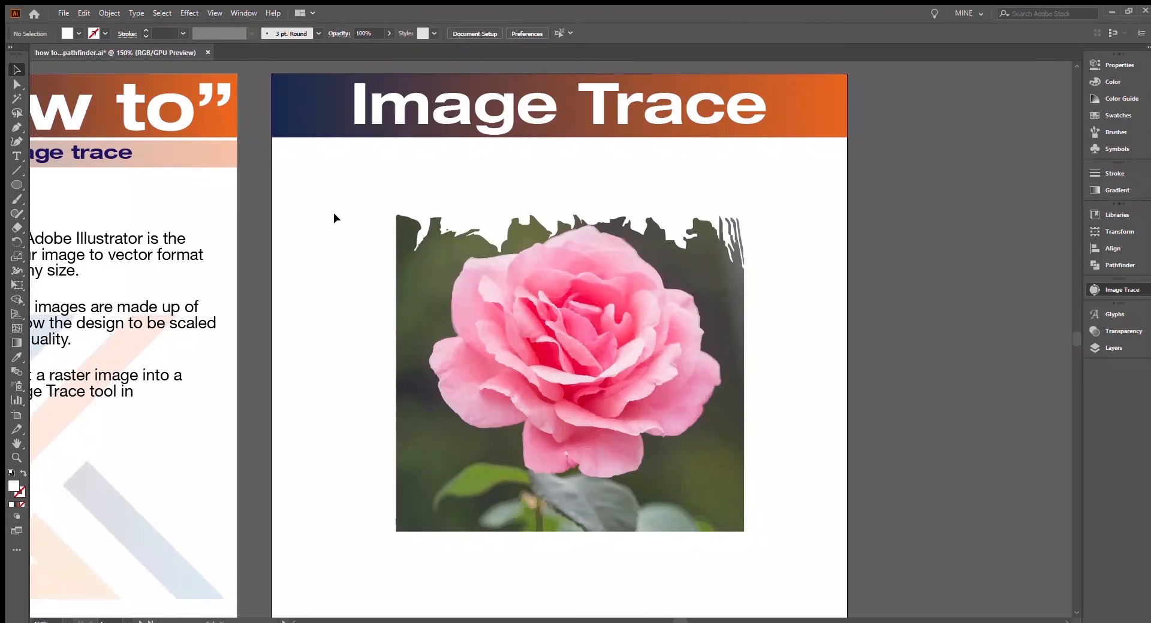
left_click_drag(378, 270, 429, 318)
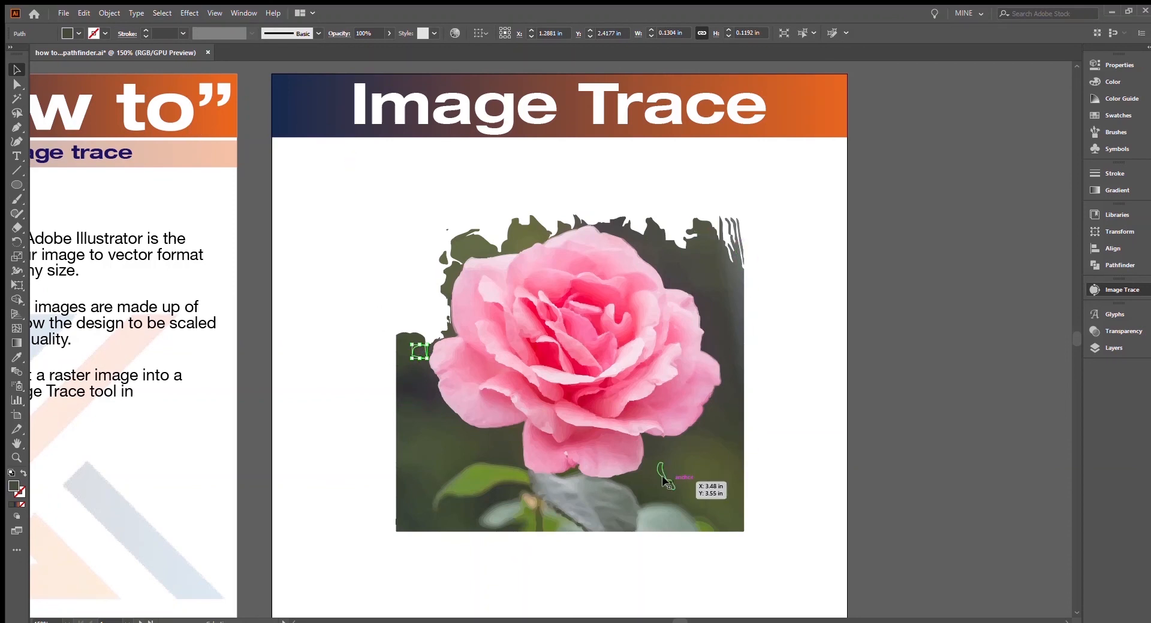
left_click(424, 450)
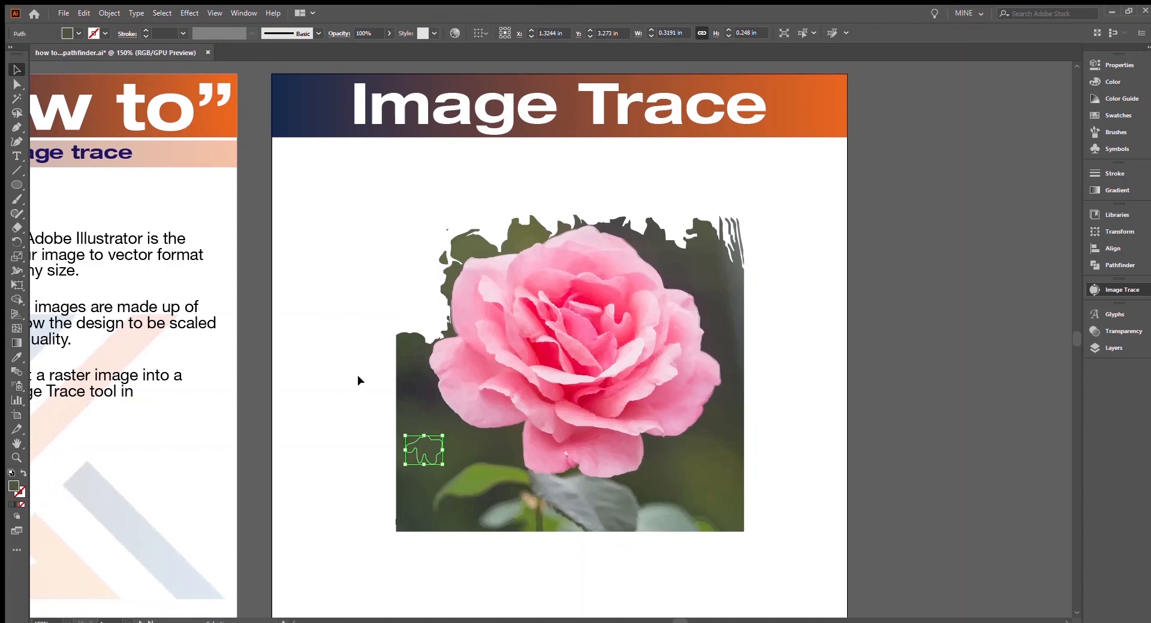
left_click_drag(417, 510, 418, 531)
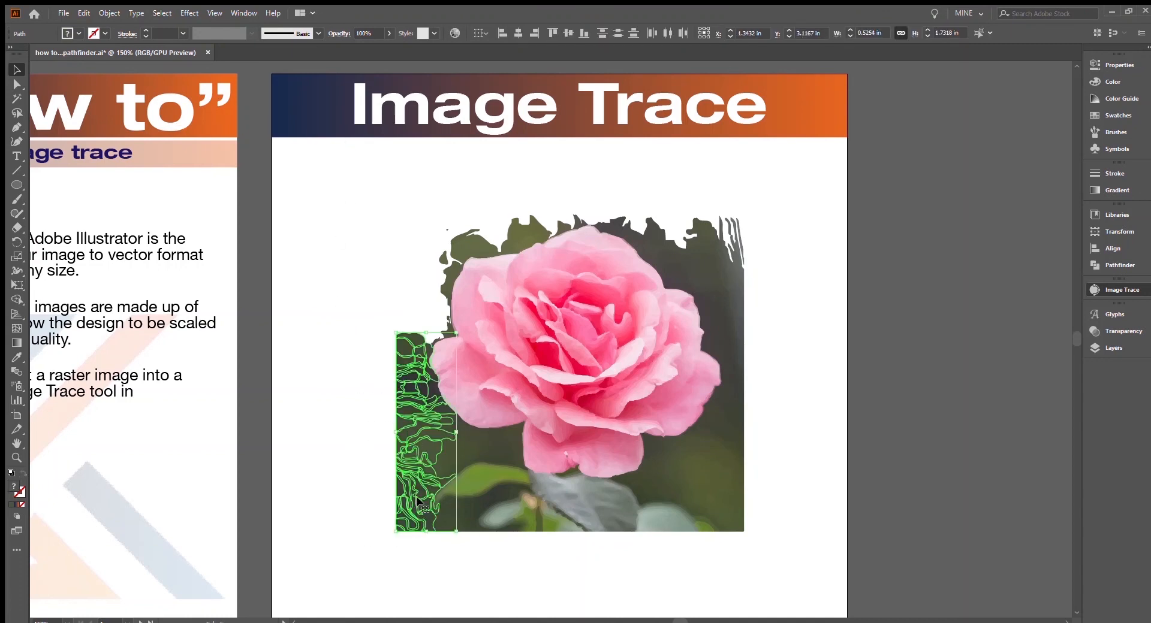
key("Delete")
Delete the background shapes beside the rose's upper right petals and the remaining pieces above the flower.
left_click_drag(795, 173, 665, 277)
key("Delete")
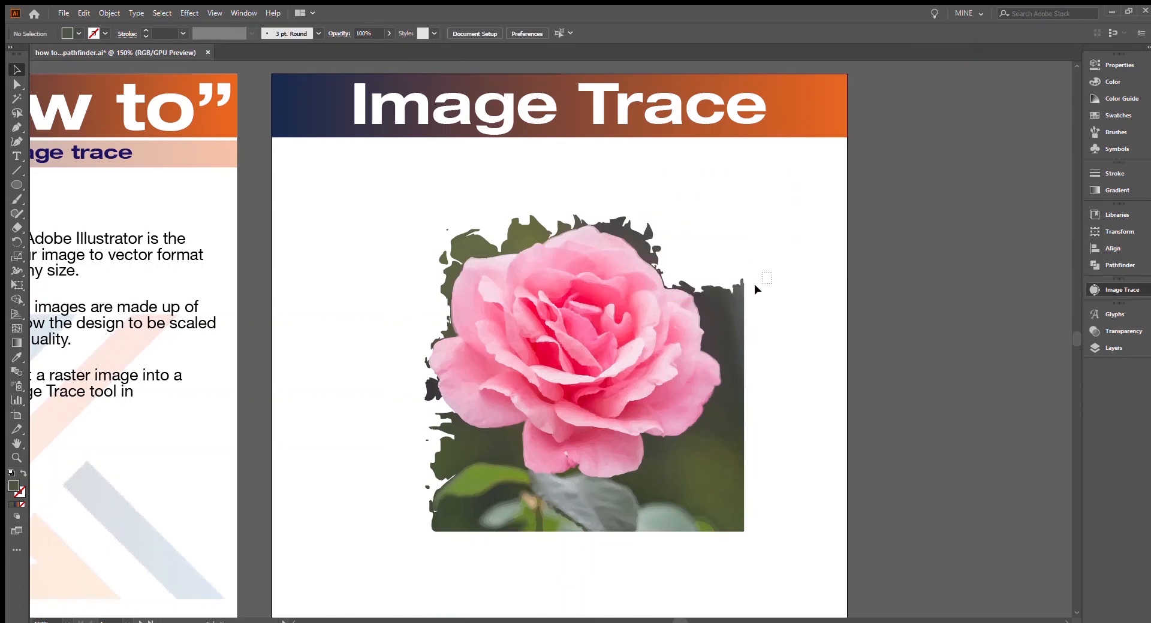
left_click_drag(715, 339, 715, 341)
key("Delete")
left_click_drag(645, 172, 393, 217)
key("Delete")
left_click_drag(475, 201, 412, 243)
key("Delete")
Lasso and delete the background between the lower left petals and the leaf, and the area right of the flower and stem.
key("q")
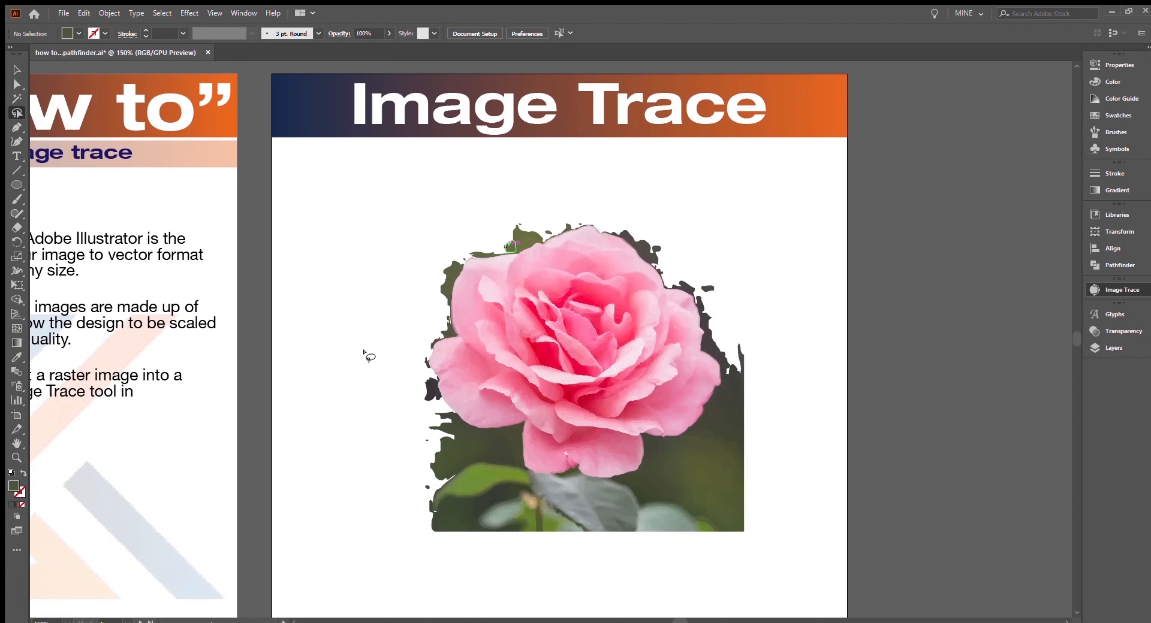
mouse_move(436, 407)
left_mouse_down()
mouse_move(476, 432)
mouse_move(509, 429)
mouse_move(505, 456)
mouse_move(464, 454)
mouse_move(414, 500)
mouse_move(369, 470)
mouse_move(374, 386)
mouse_move(403, 358)
mouse_move(443, 414)
left_mouse_up()
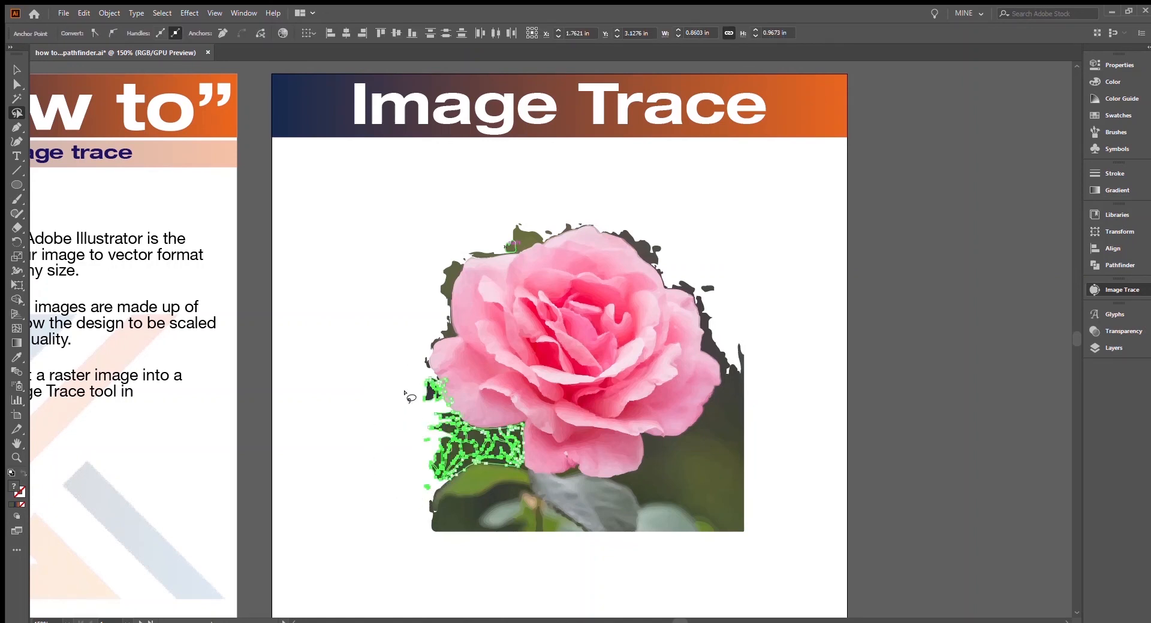
key("Delete")
key("Delete")
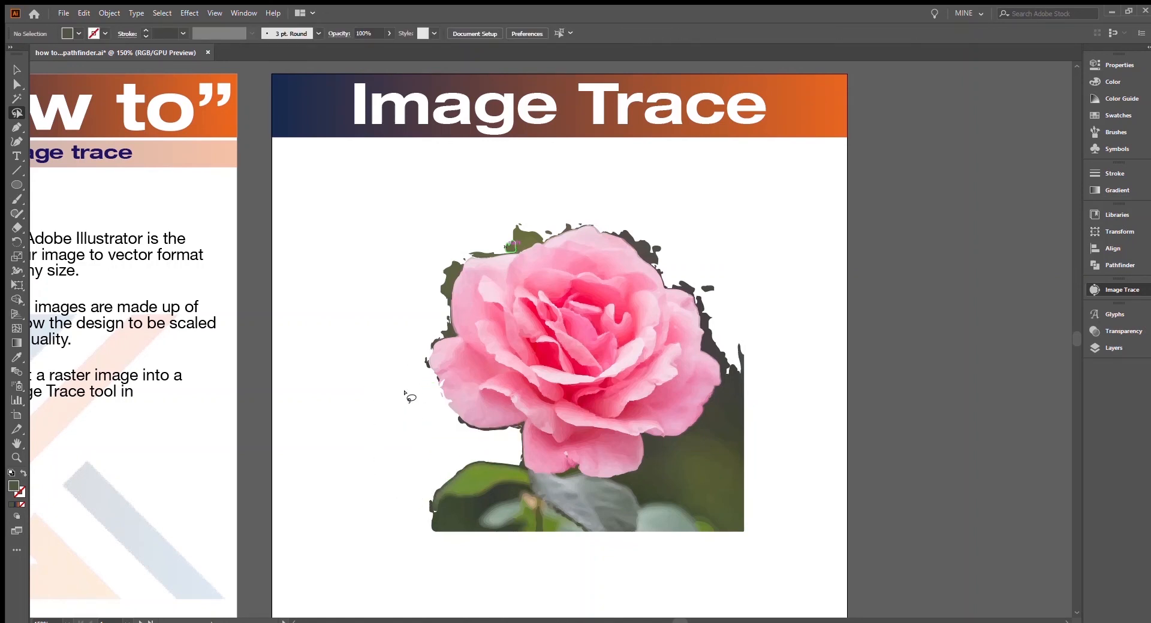
mouse_move(729, 356)
left_mouse_down()
mouse_move(706, 434)
mouse_move(658, 450)
mouse_move(636, 475)
mouse_move(671, 553)
mouse_move(779, 537)
mouse_move(797, 332)
mouse_move(771, 302)
left_mouse_up()
key("Delete")
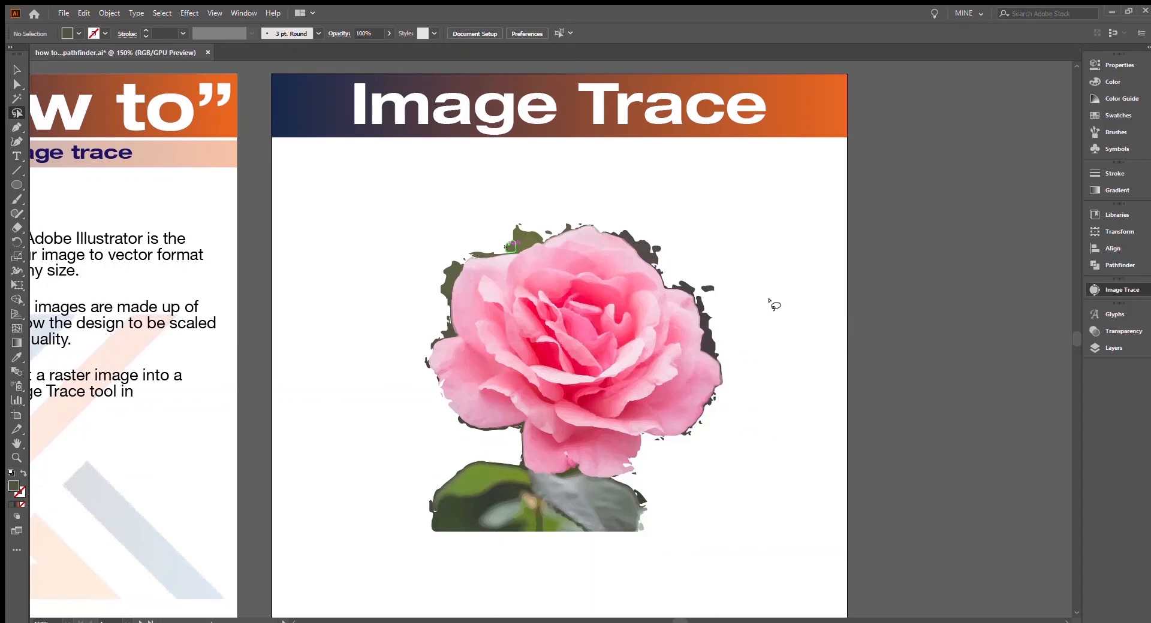